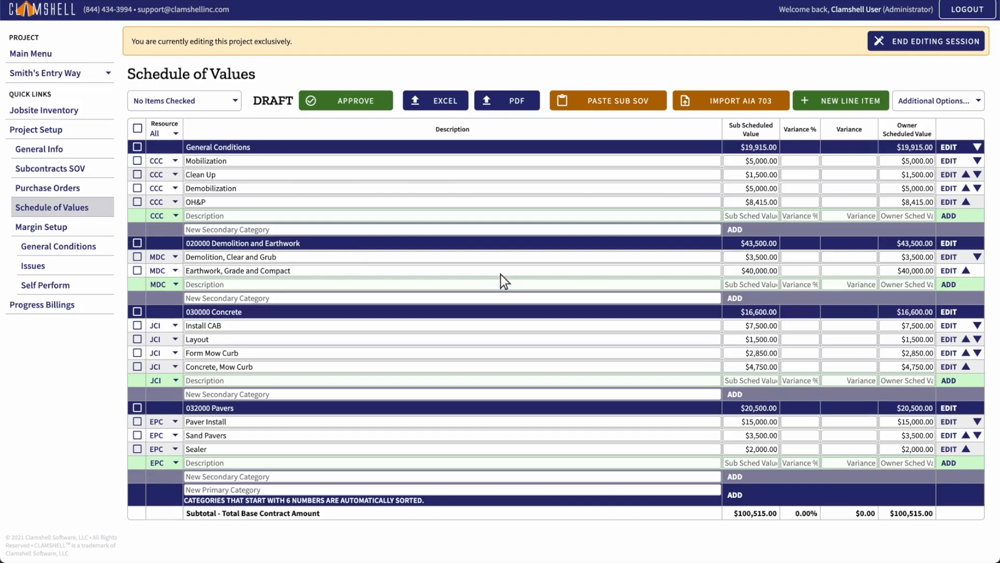
Step: Add a new primary category named "010000 Survey" to the Schedule of Values
left_click(453, 490)
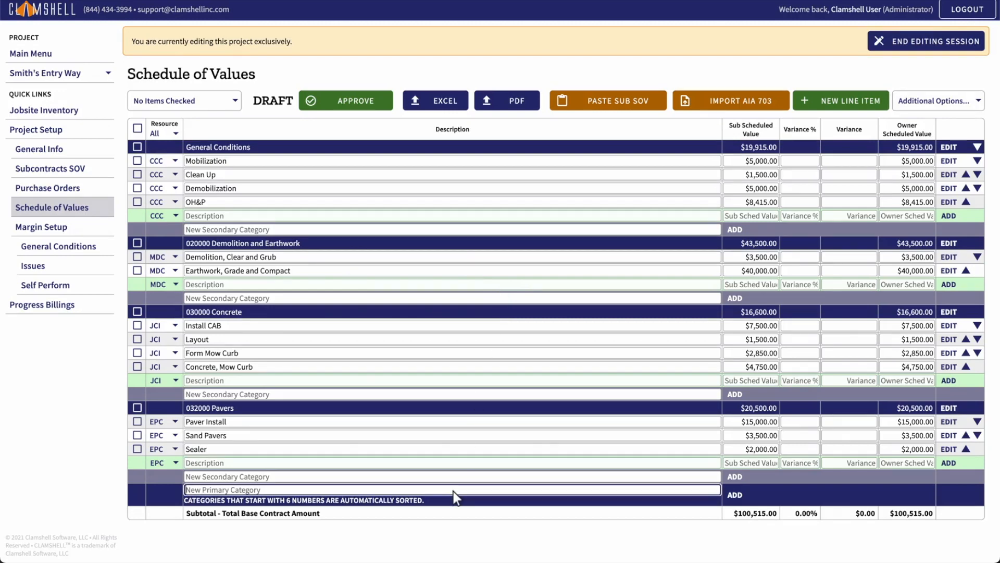
type("010000 Survey")
left_click(734, 494)
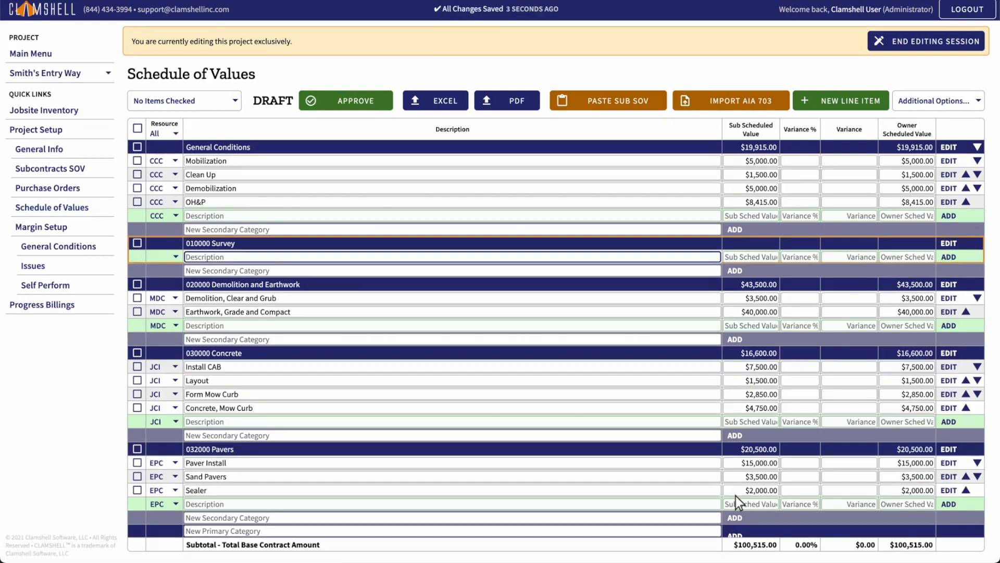
Step: For a 010000 Survey line item, define a new subcontractor with contract number 150-104, resource code PRS and name Precision Surveying
left_click(165, 257)
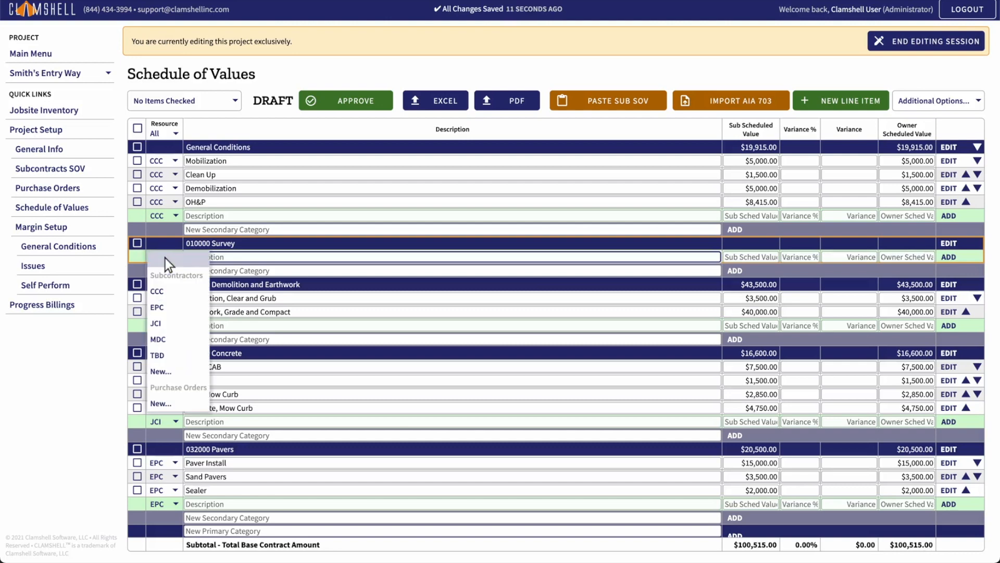
left_click(179, 372)
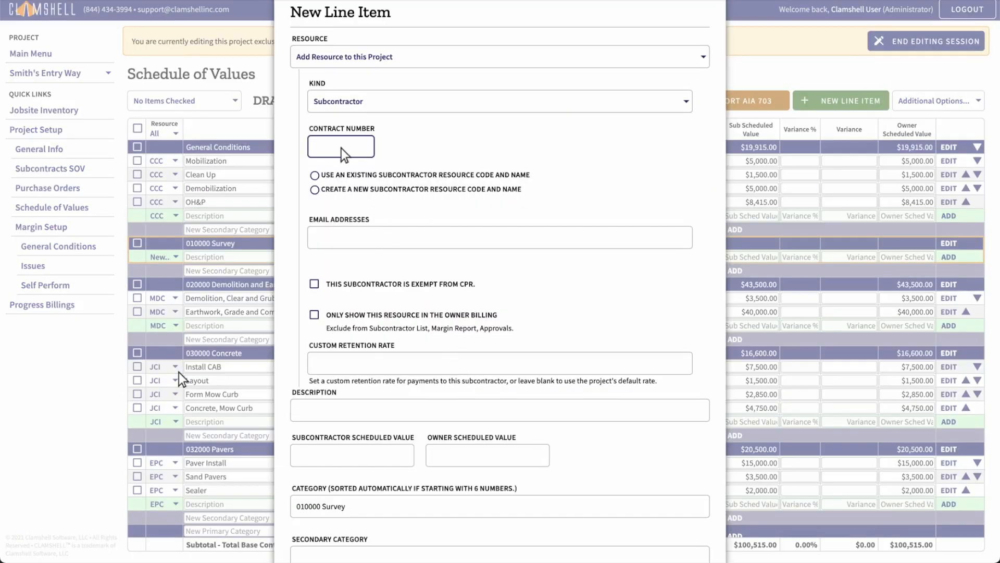
type("150-104")
left_click(315, 176)
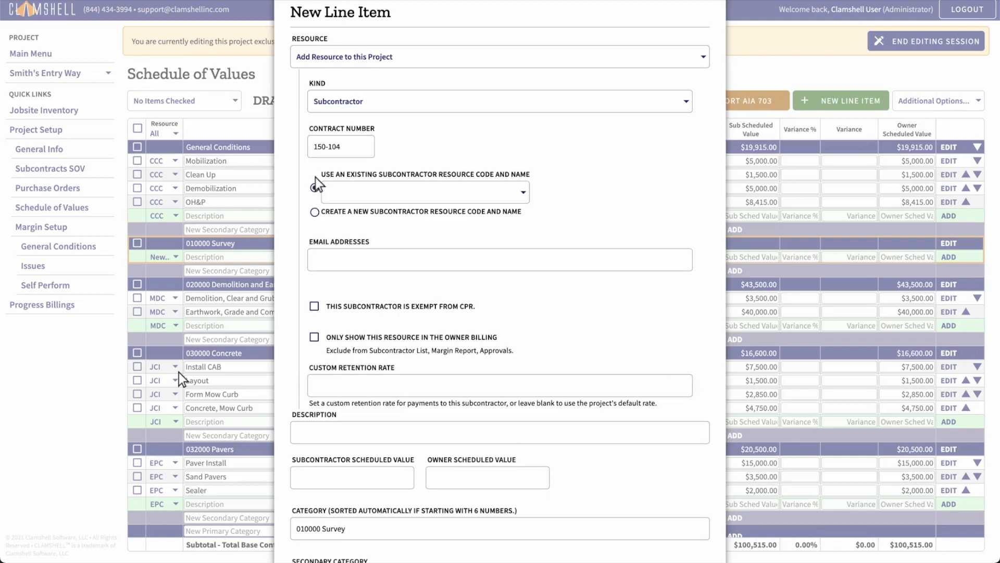
left_click(426, 194)
left_click(315, 213)
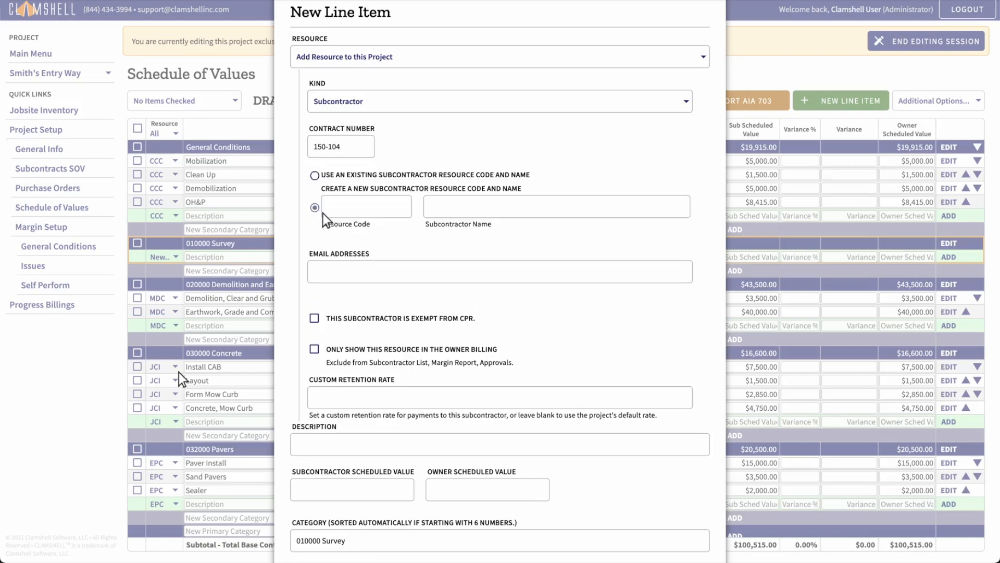
left_click(370, 212)
type("PRS")
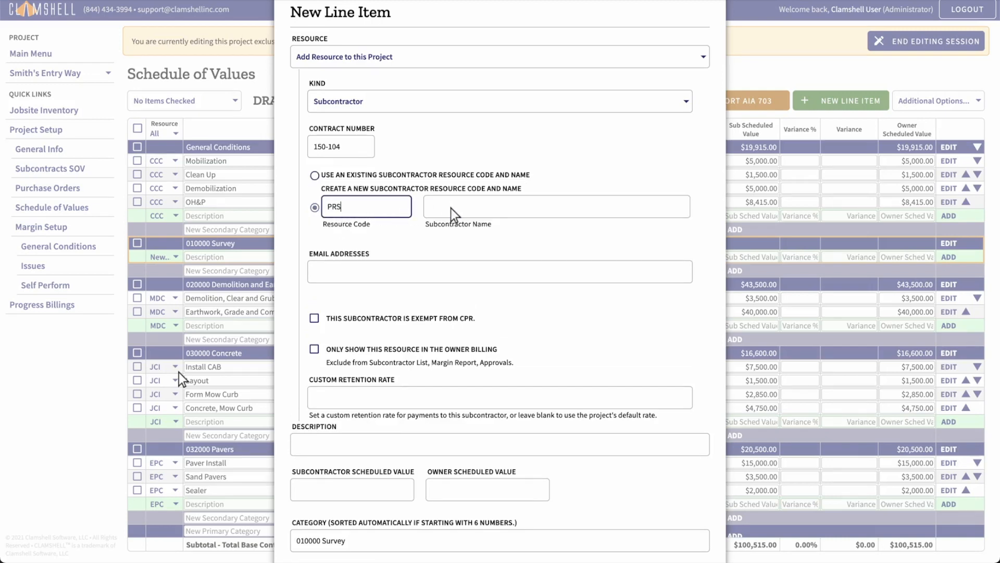
left_click(560, 213)
type("Precision Survey")
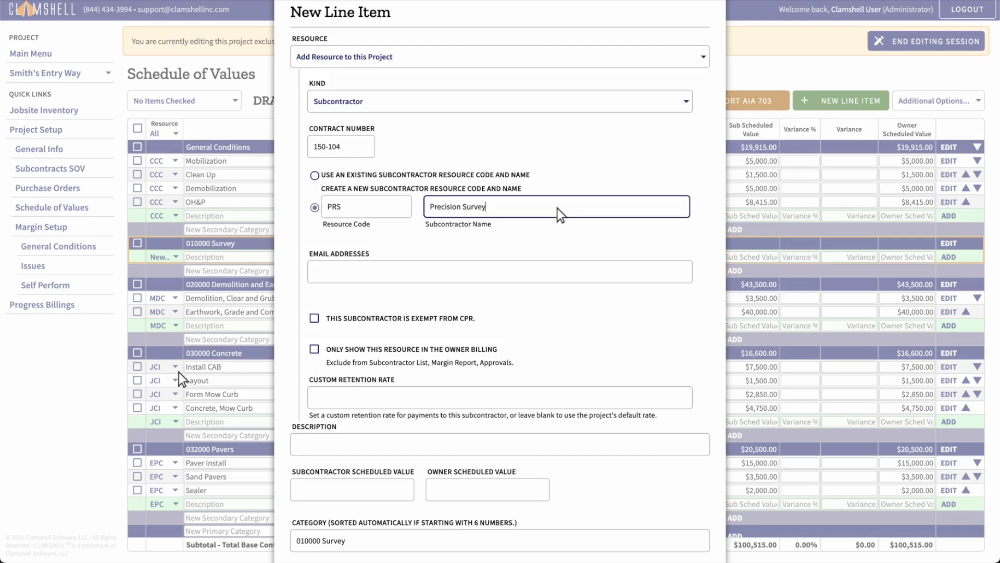
type("ing")
Step: Describe the new line item as "Rough Grade Stakes" with a subcontractor scheduled value of 4500 and add it
left_click(500, 446)
type("Rough Gra")
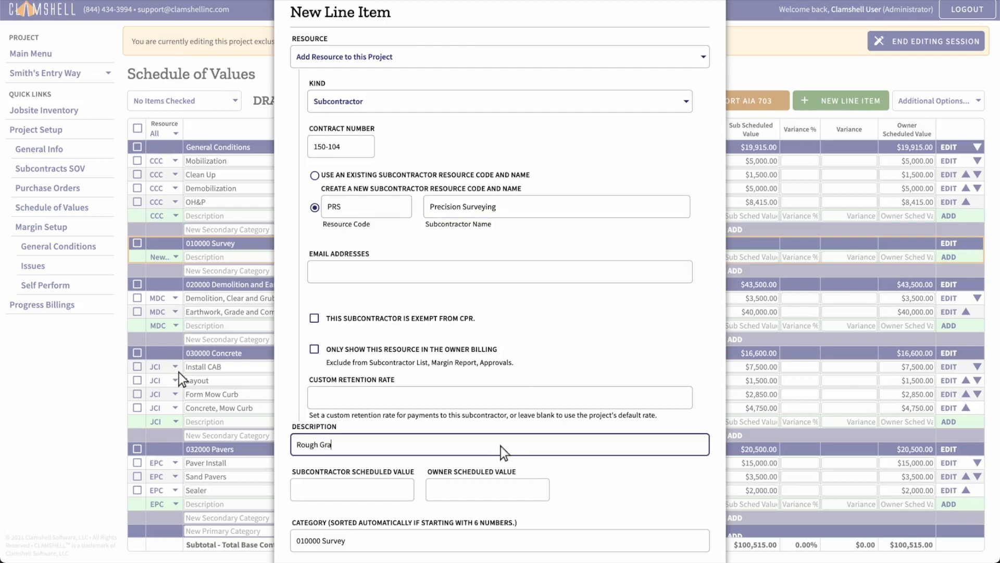
type("de Stakes")
left_click(352, 491)
type("4500")
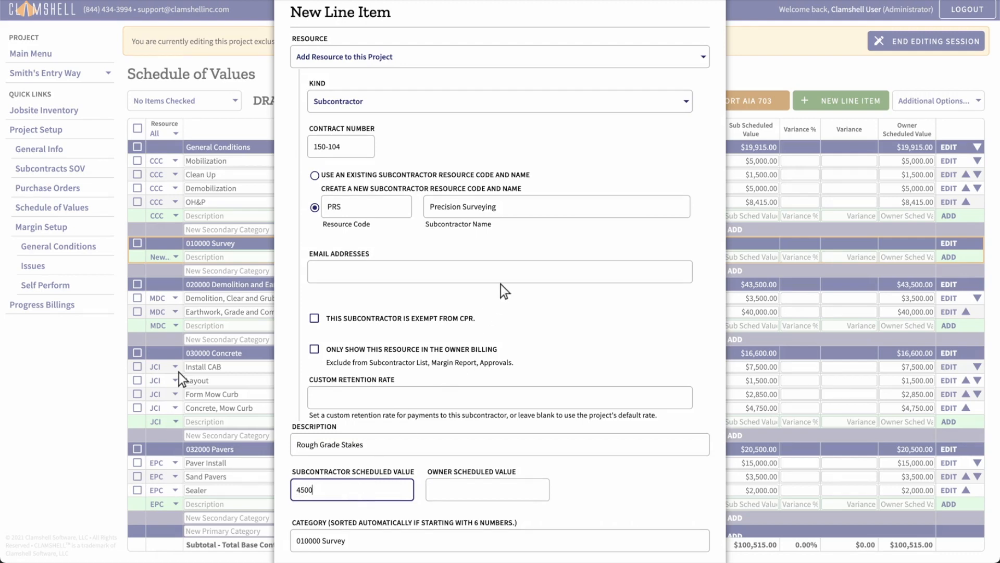
scroll(501, 290, "down", 5)
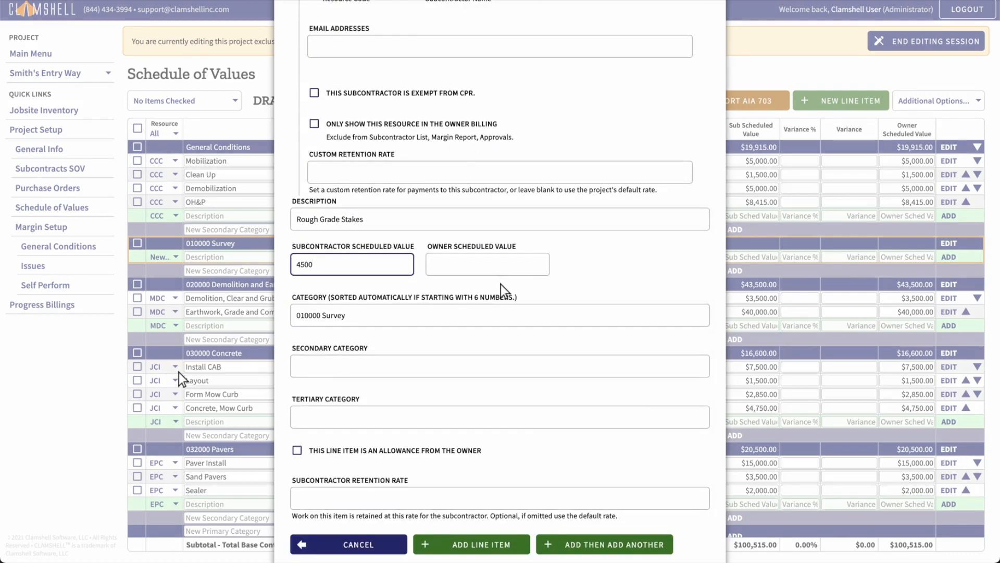
left_click(474, 543)
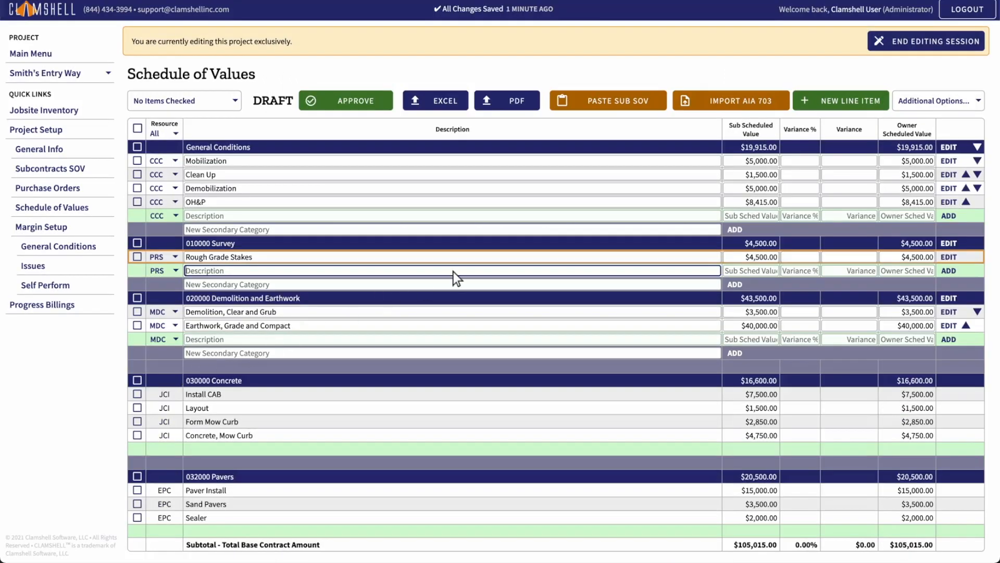
Step: Add a PRS line item "Building Corner Stakes" with a sub scheduled value of 2000 under 010000 Survey
type("Building Corner Stakes")
left_click(752, 271)
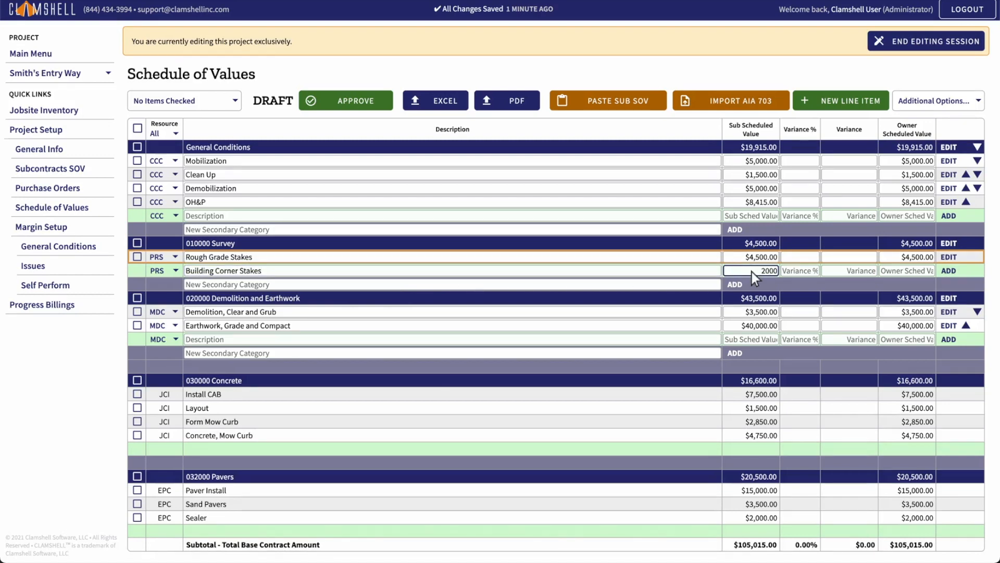
left_click(949, 271)
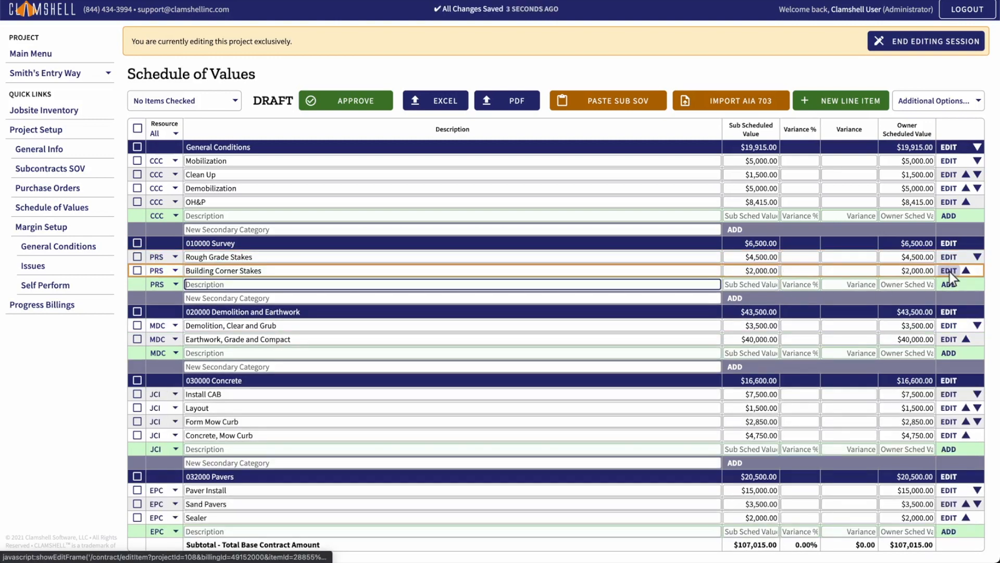
Step: Add a new primary category named "042200 Masonry"
scroll(502, 296, "down", 1)
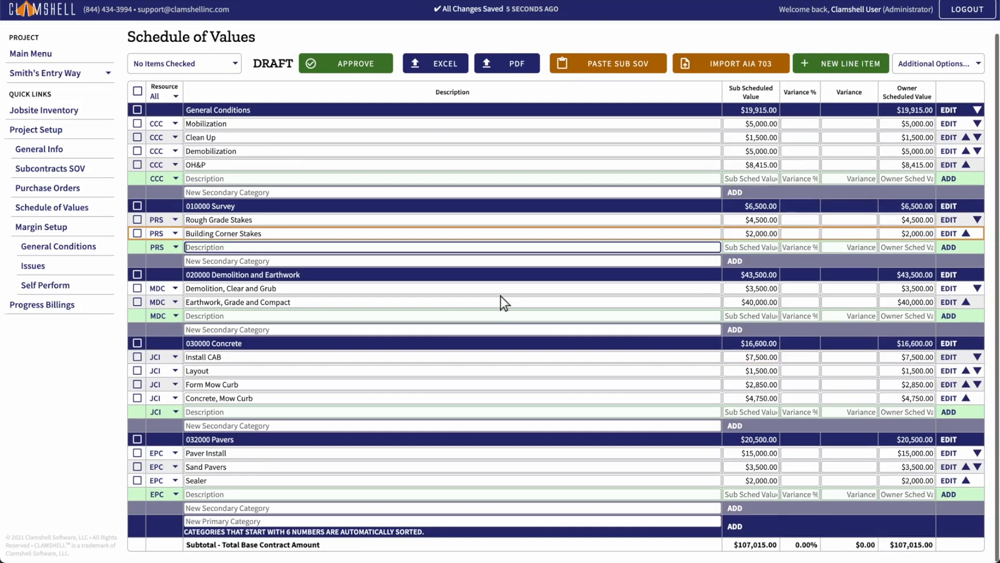
left_click(453, 523)
type("042200 Masonry")
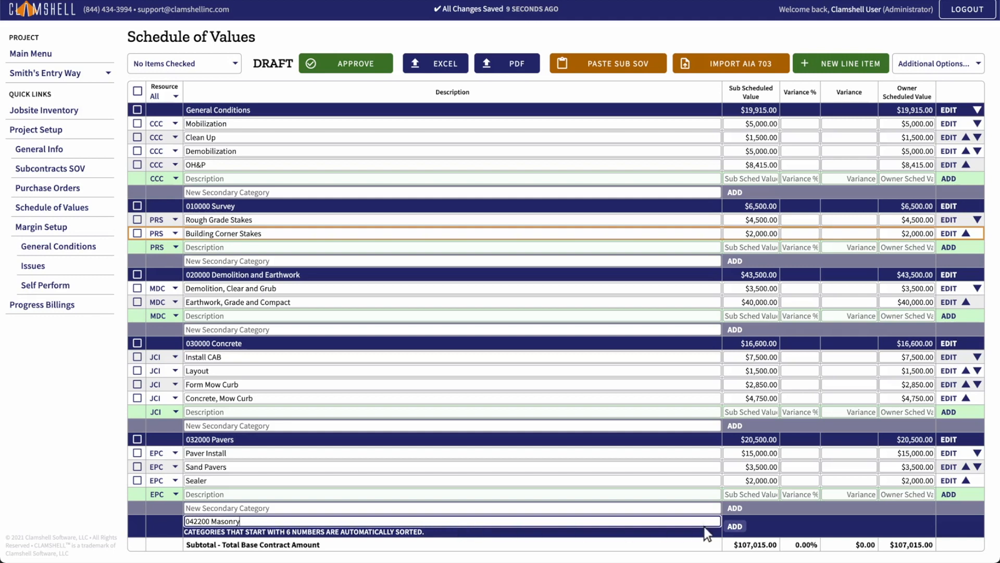
left_click(735, 526)
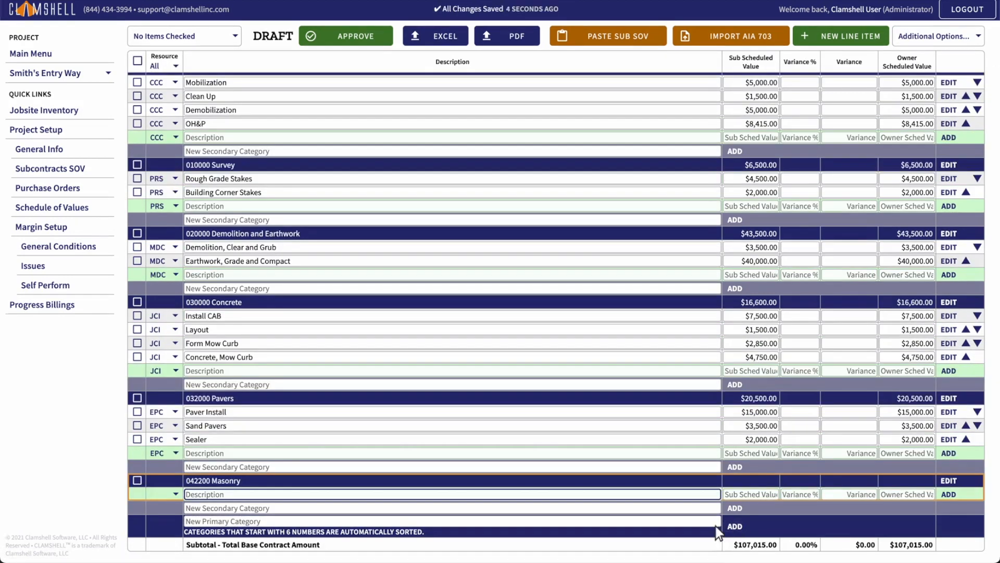
Step: Add a "Mobilization" line item under 042200 Masonry with resource TBD and a sub scheduled value of 1500
left_click(165, 495)
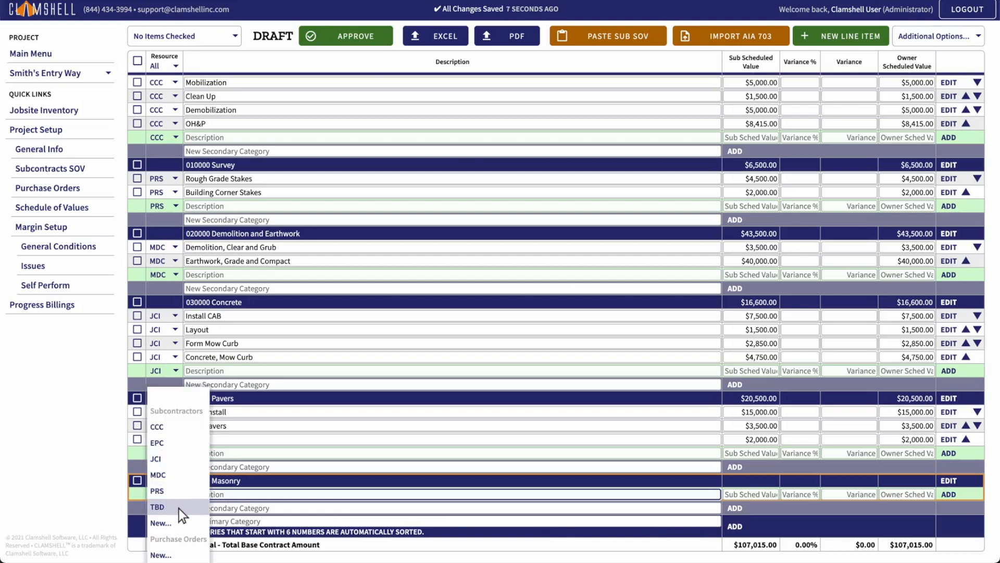
left_click(179, 508)
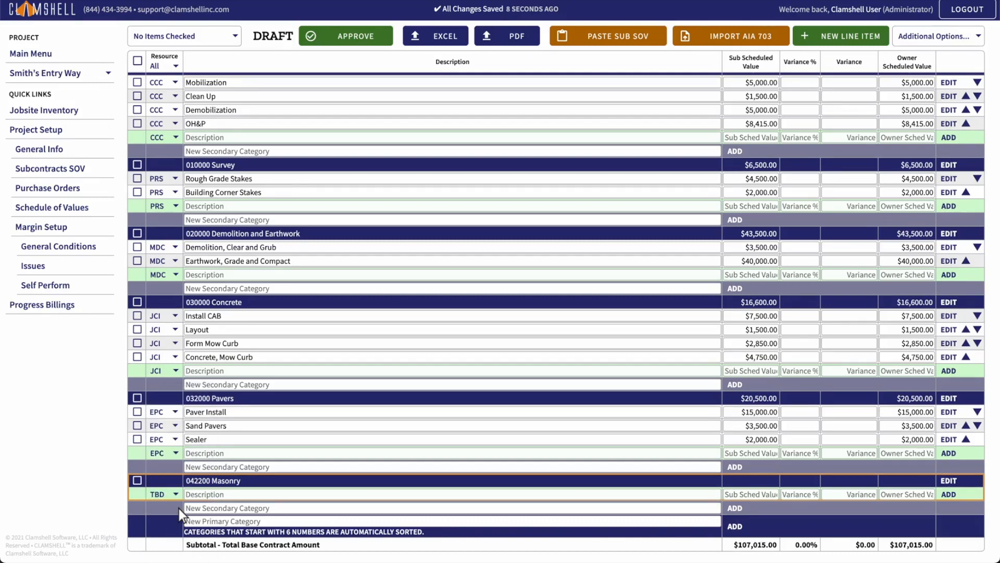
left_click(453, 495)
type("Mobilization")
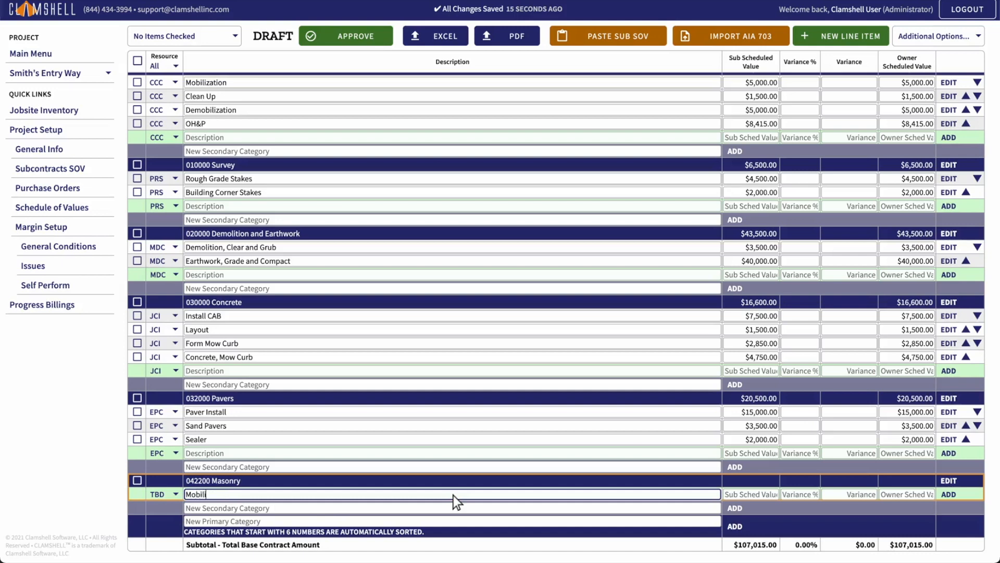
left_click(752, 496)
type("1500")
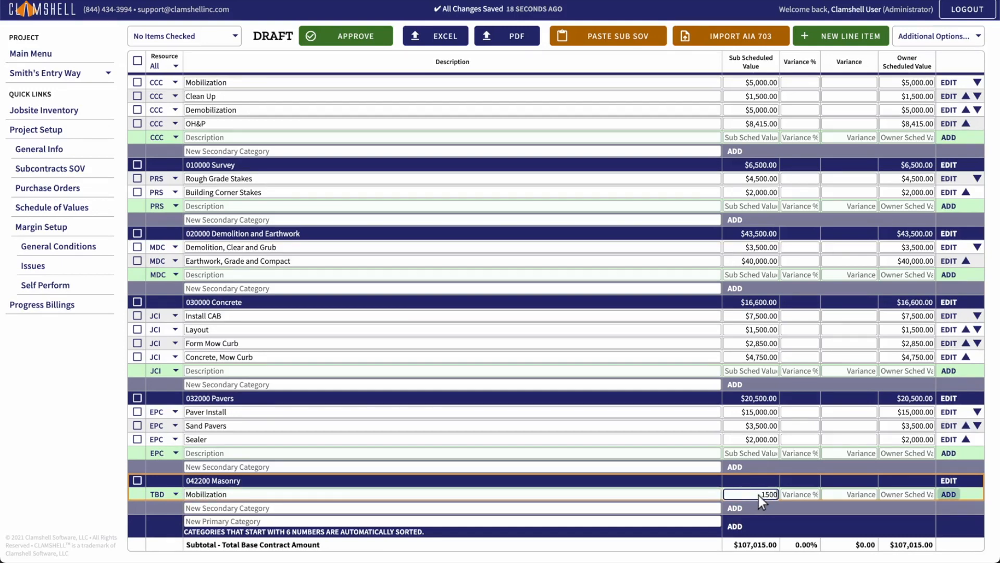
left_click(949, 495)
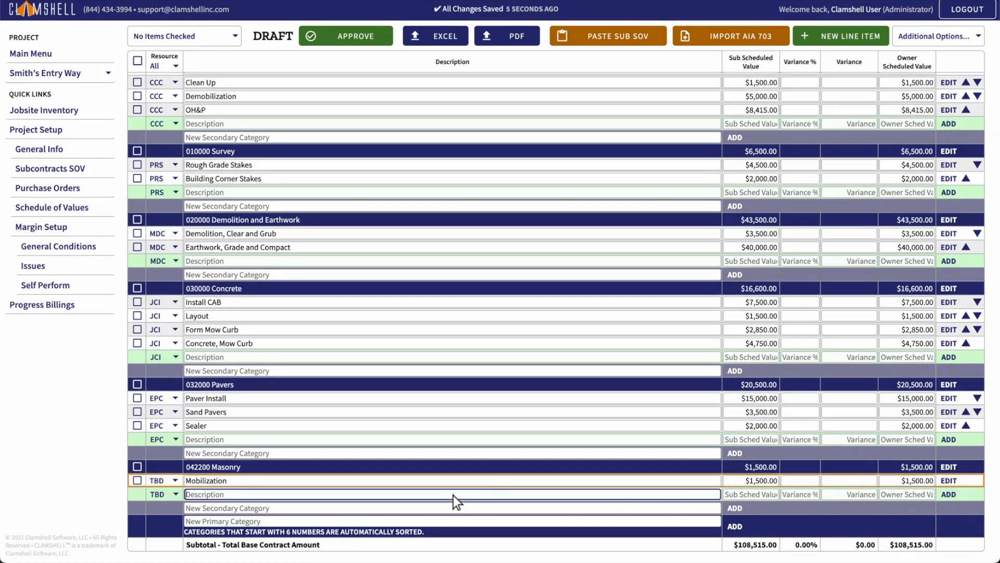
Step: Add a TBD line item "Materials" with a sub scheduled value of 9865 under 042200 Masonry
type("Materials")
left_click(752, 495)
type("9865")
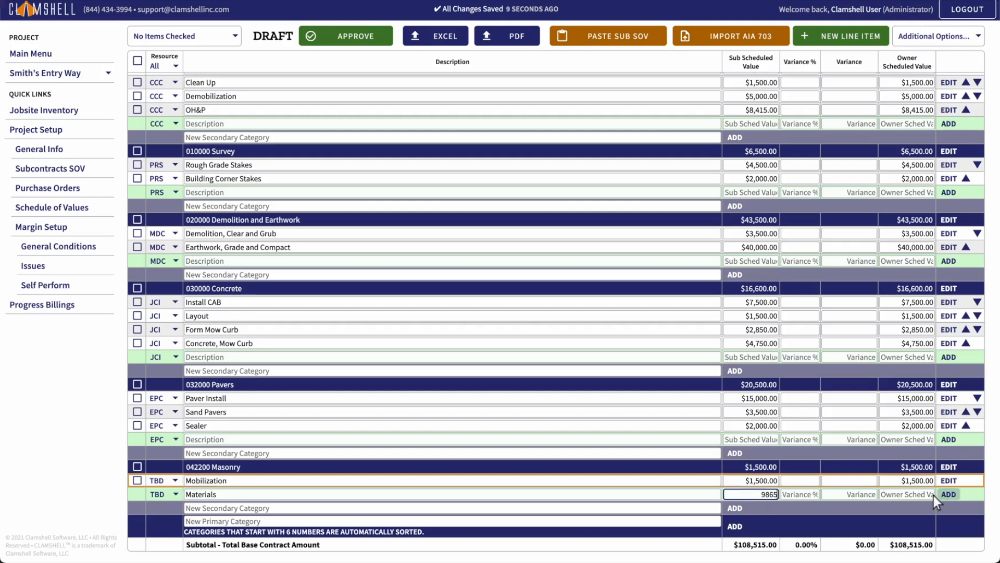
left_click(949, 494)
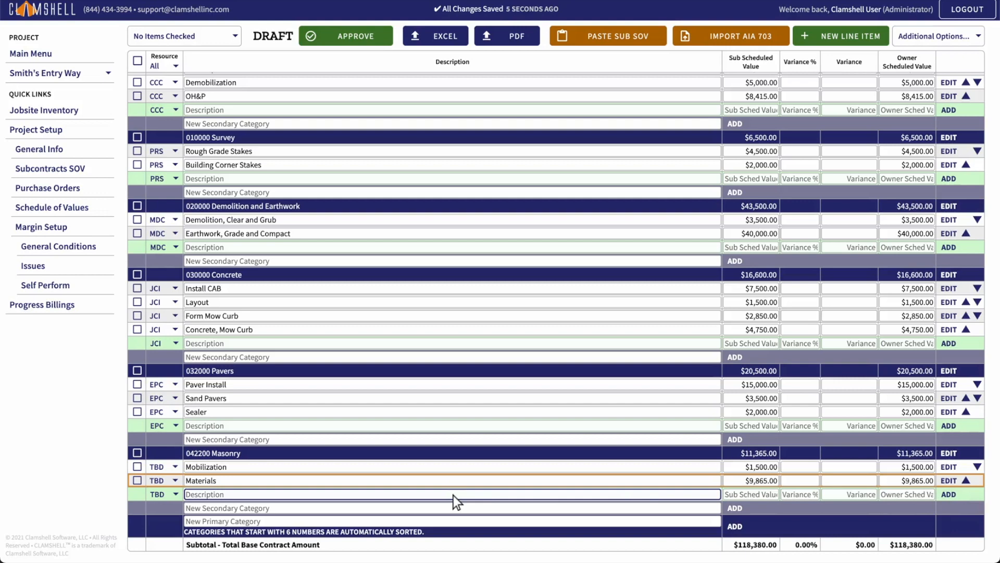
Step: Add a TBD line item "Submittals" with a sub scheduled value of 2000 under 042200 Masonry and move it above Materials
type("Submittals")
left_click(752, 495)
type("2")
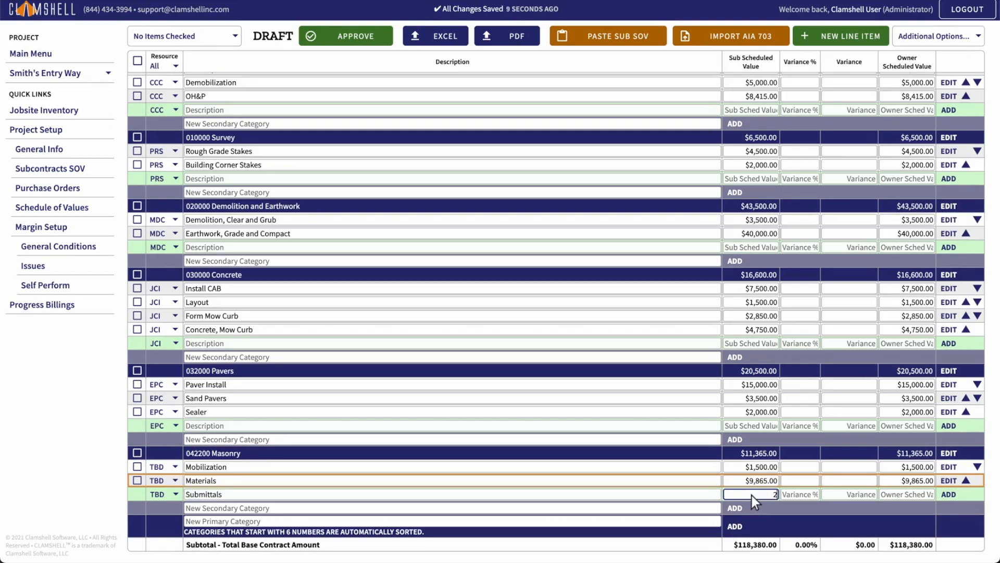
type("000")
left_click(950, 495)
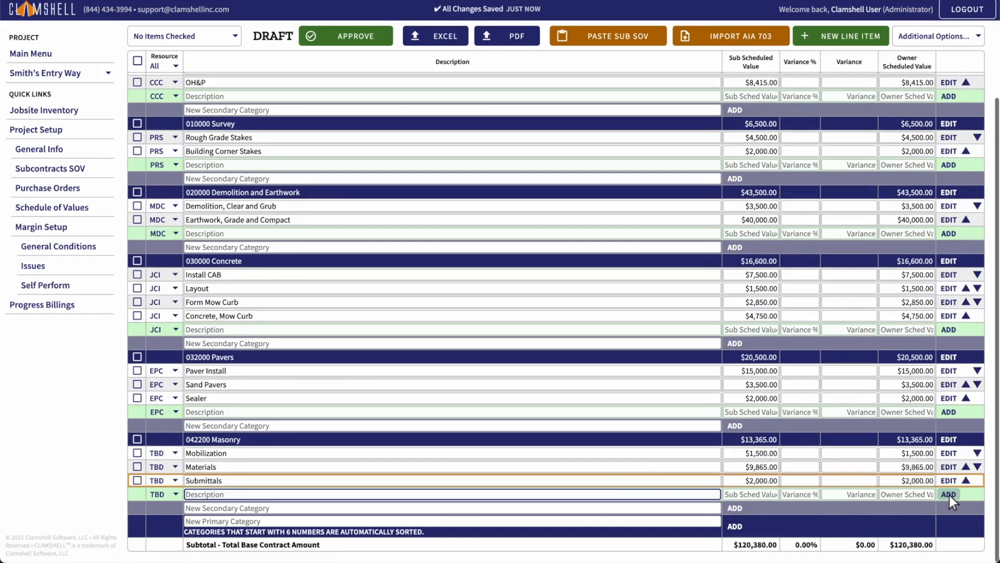
left_click(47, 227)
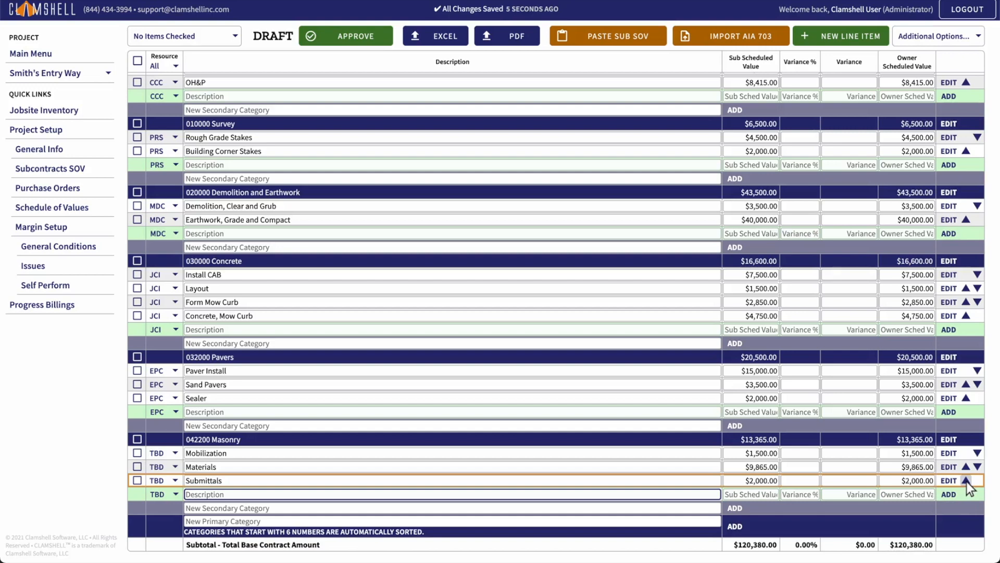
left_click(967, 480)
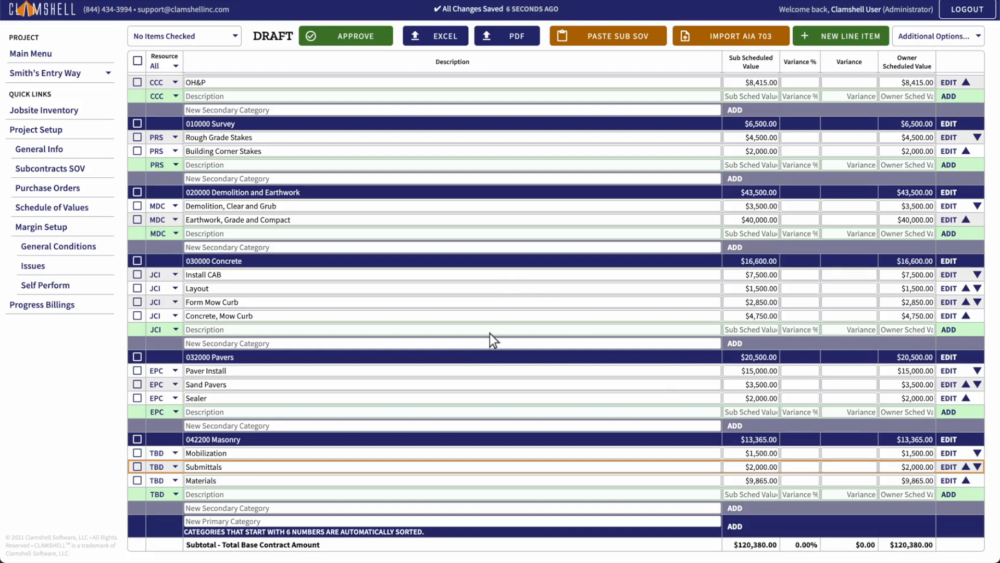
Step: Add a new primary category named "Allowances" after the Masonry category
left_click(454, 521)
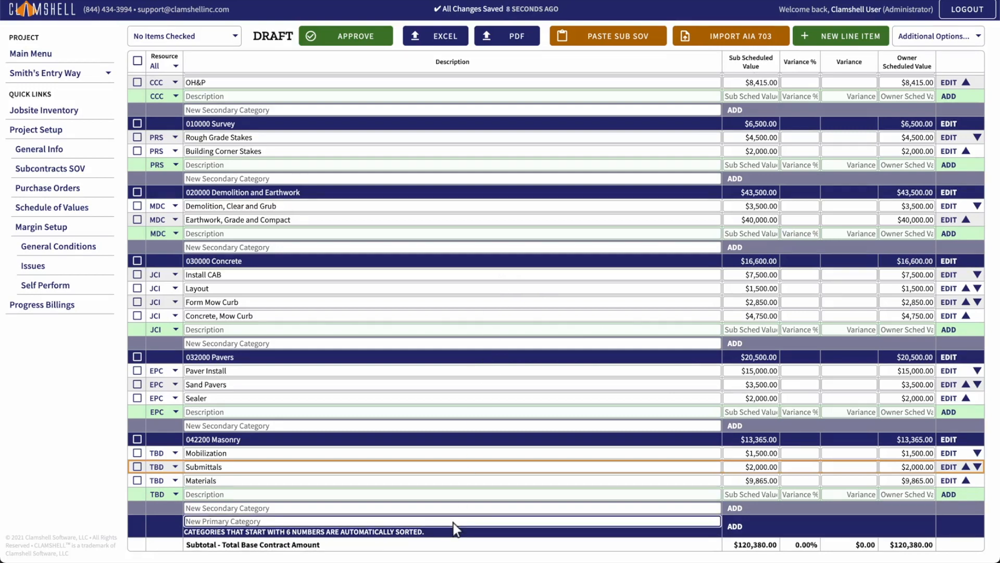
type("Allowances")
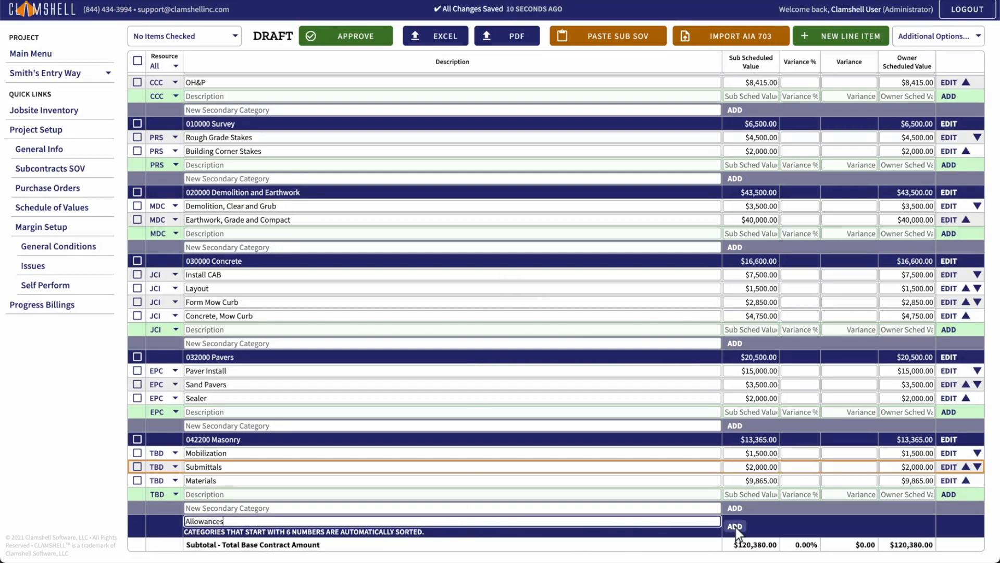
left_click(734, 526)
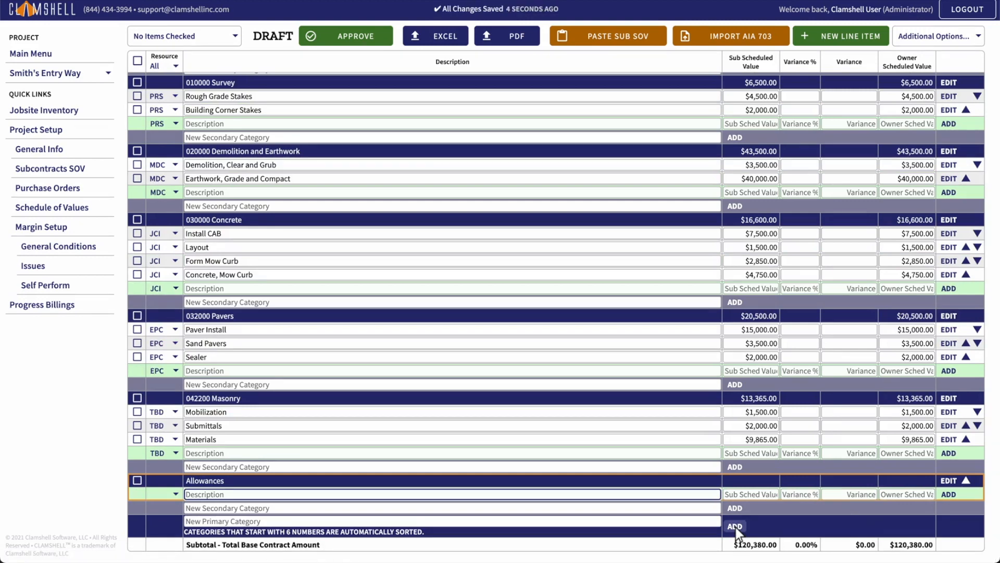
Step: Add an "Allowance" line item under Allowances with resource CCC and a sub scheduled value of 10000
left_click(165, 495)
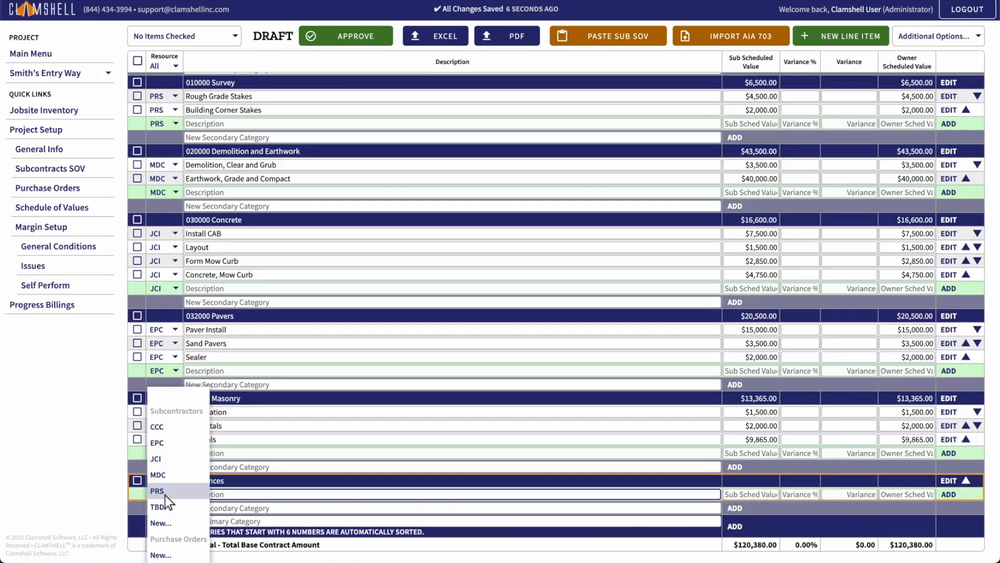
left_click(179, 428)
left_click(454, 500)
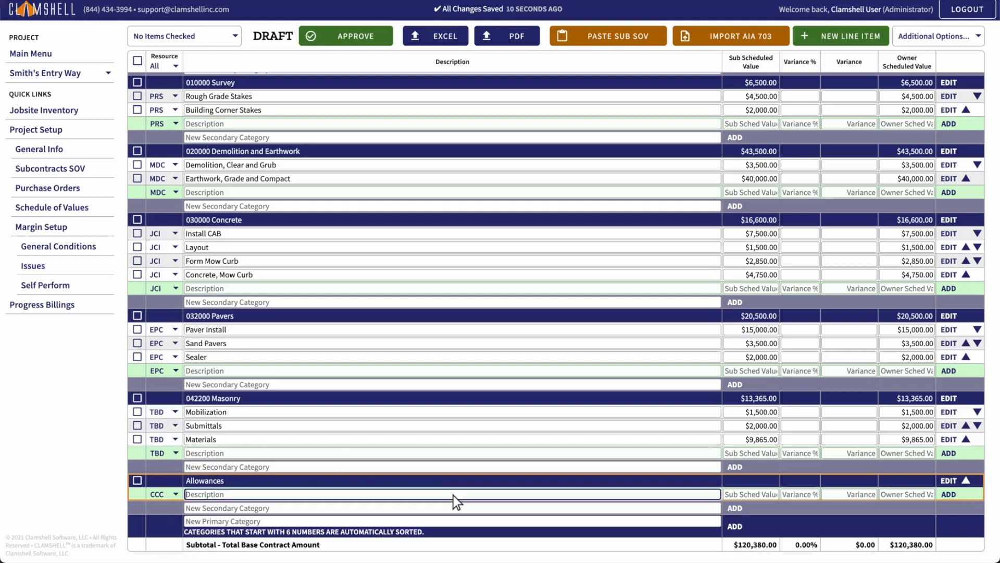
type("Allowance")
left_click(752, 495)
type("10000")
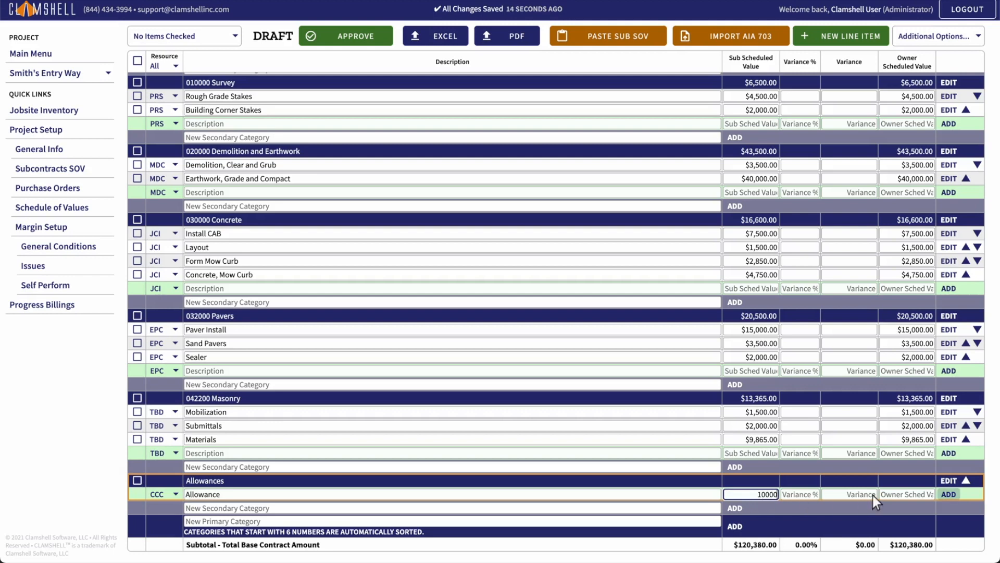
left_click(950, 495)
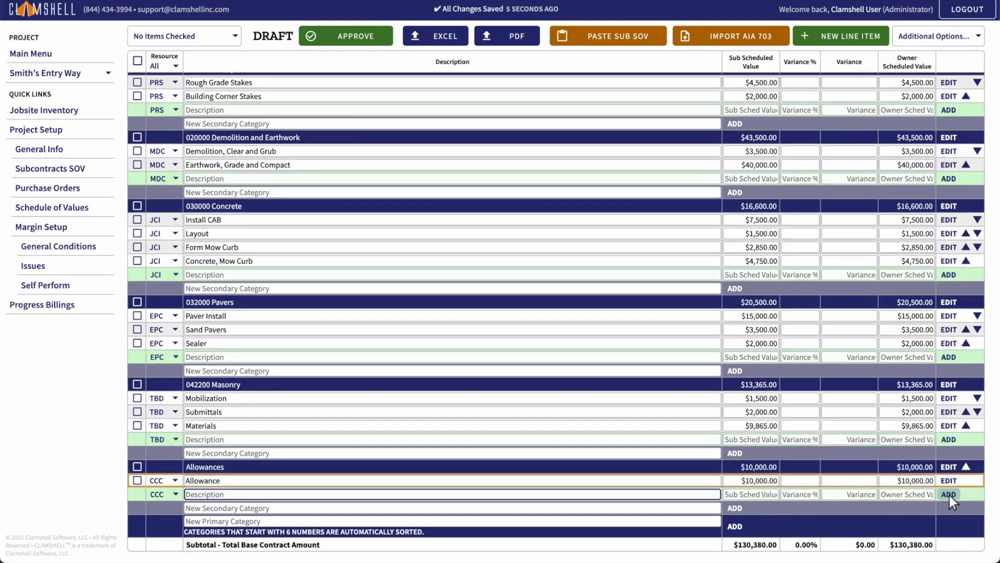
Step: Mark the "Allowance" line item as an allowance from the owner, save it, and view the project's Margin Setup
left_click(949, 482)
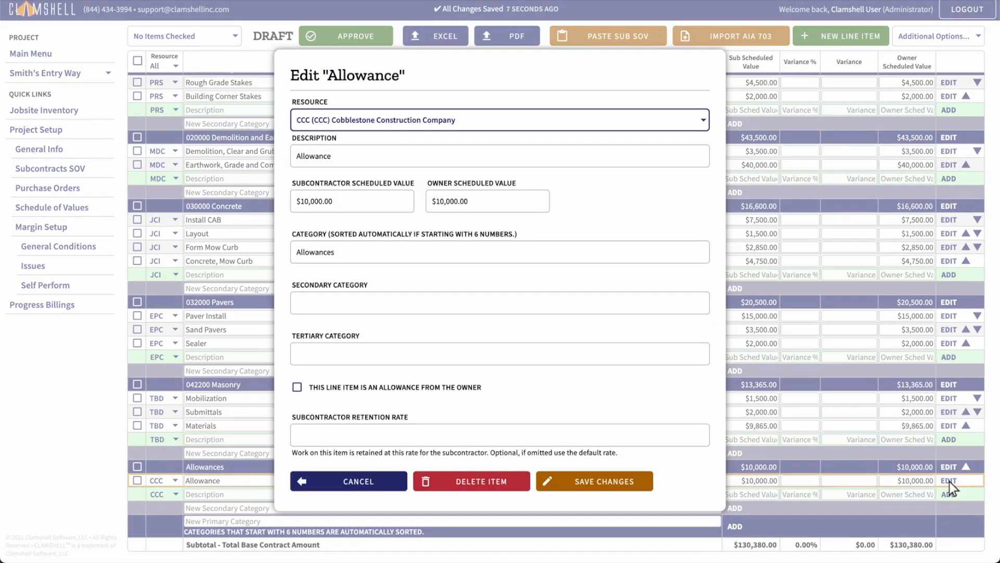
left_click(297, 387)
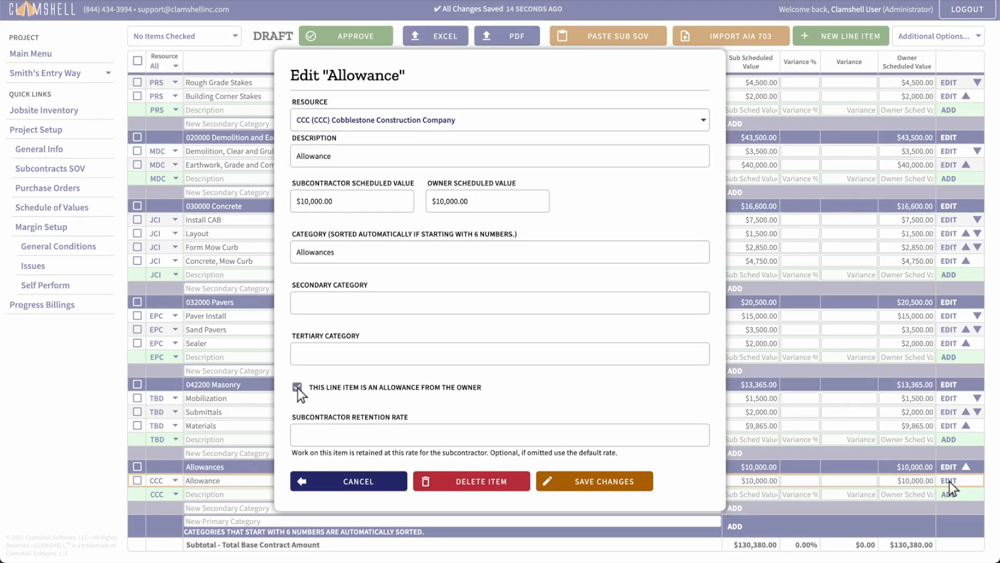
left_click(598, 485)
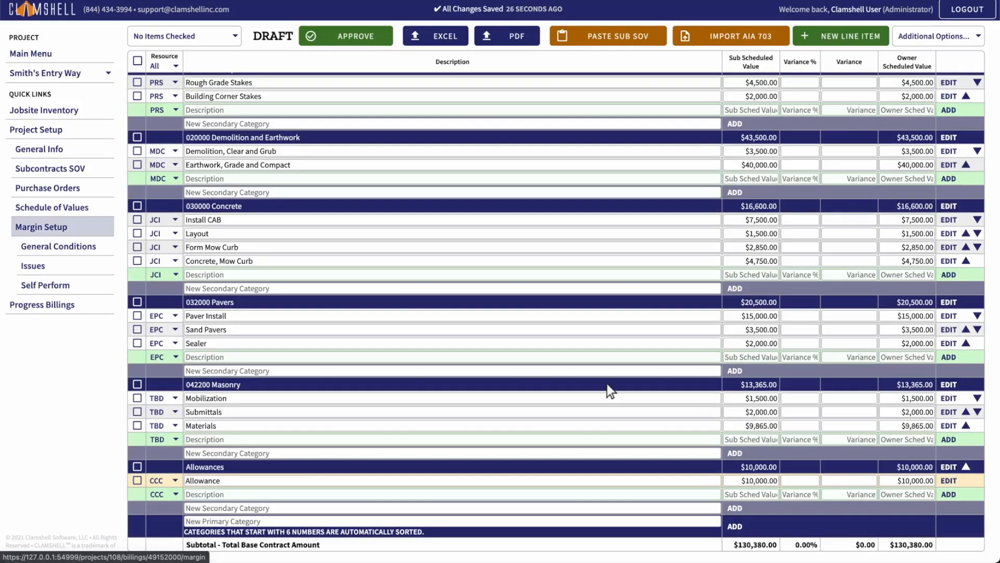
left_click(64, 227)
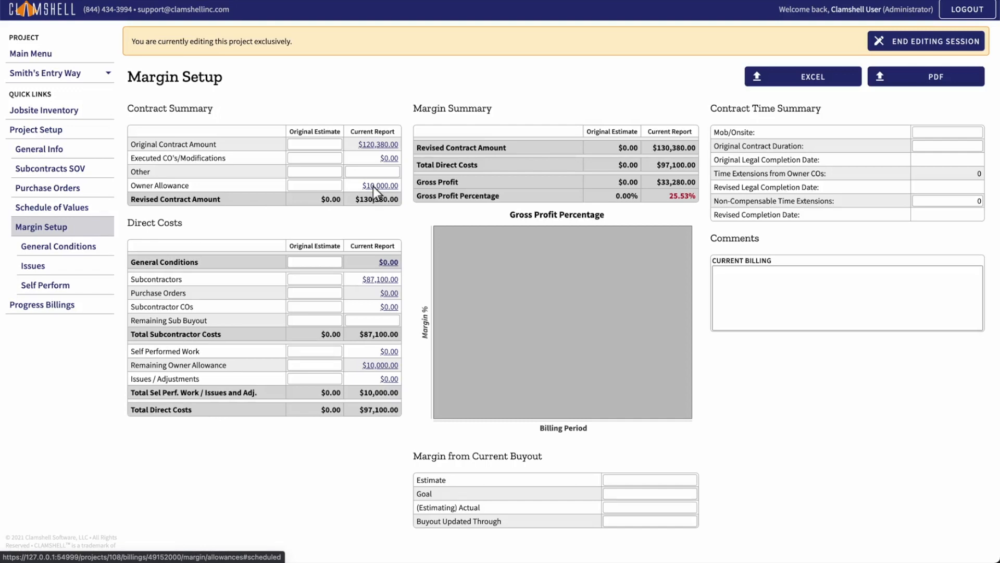
Step: Move the Allowances category directly below General Conditions in the Schedule of Values and export the draft as a PDF
left_click(63, 208)
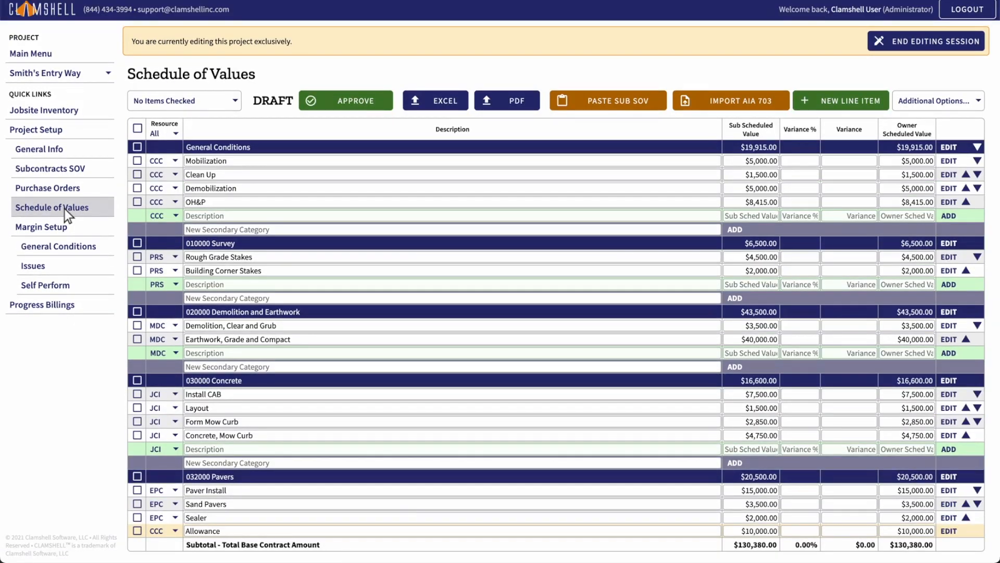
scroll(501, 296, "down", 3)
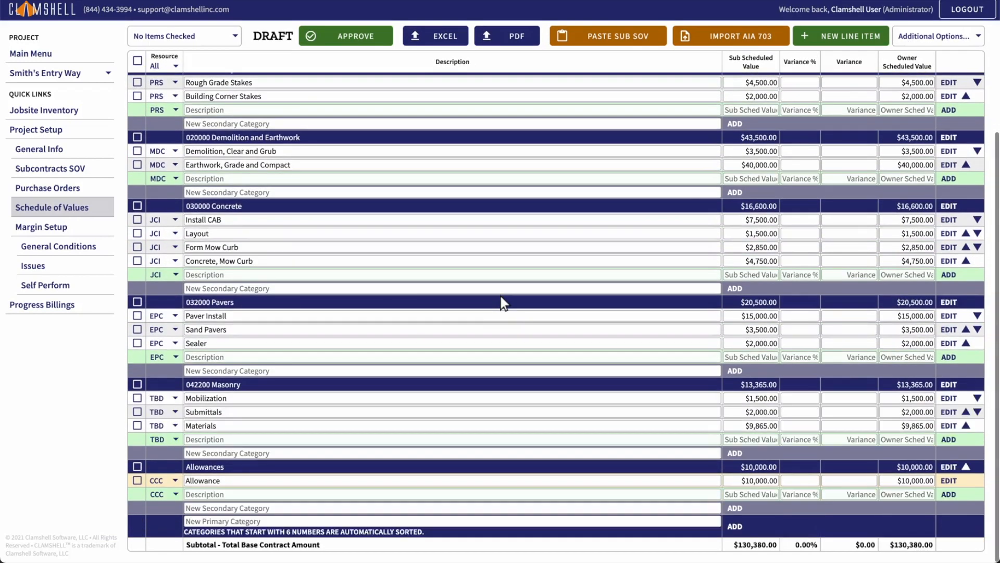
left_click(966, 466)
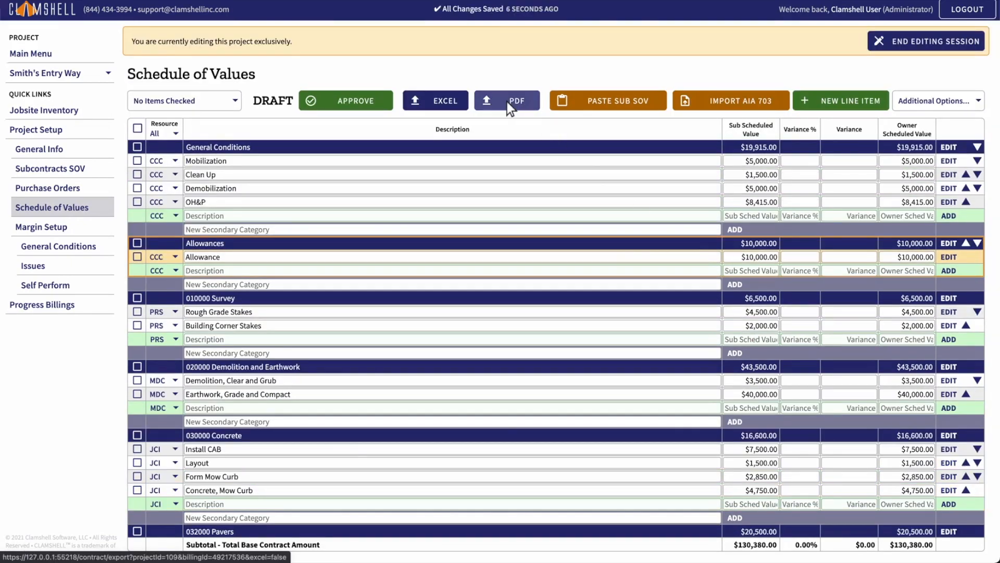
left_click(508, 102)
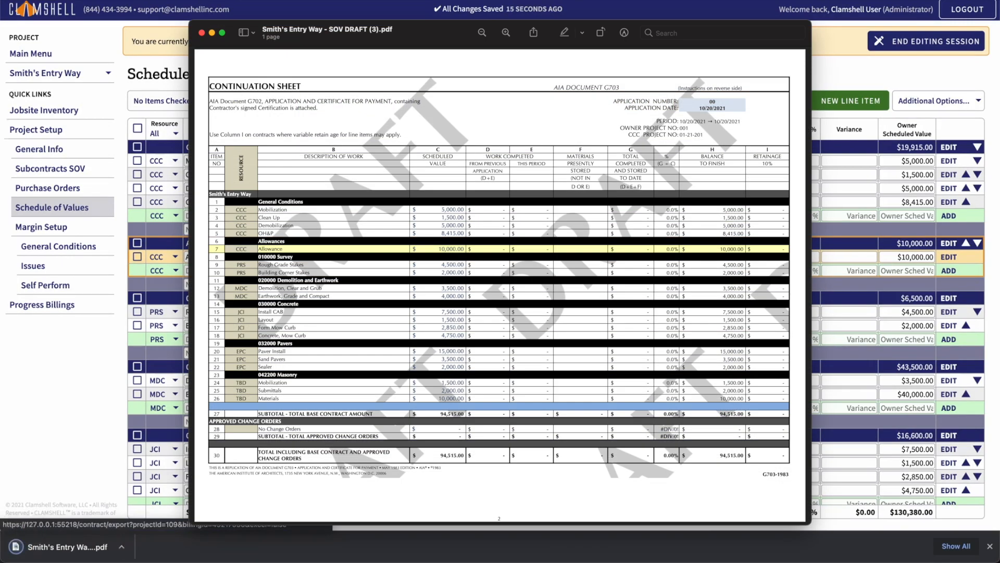
key("Escape")
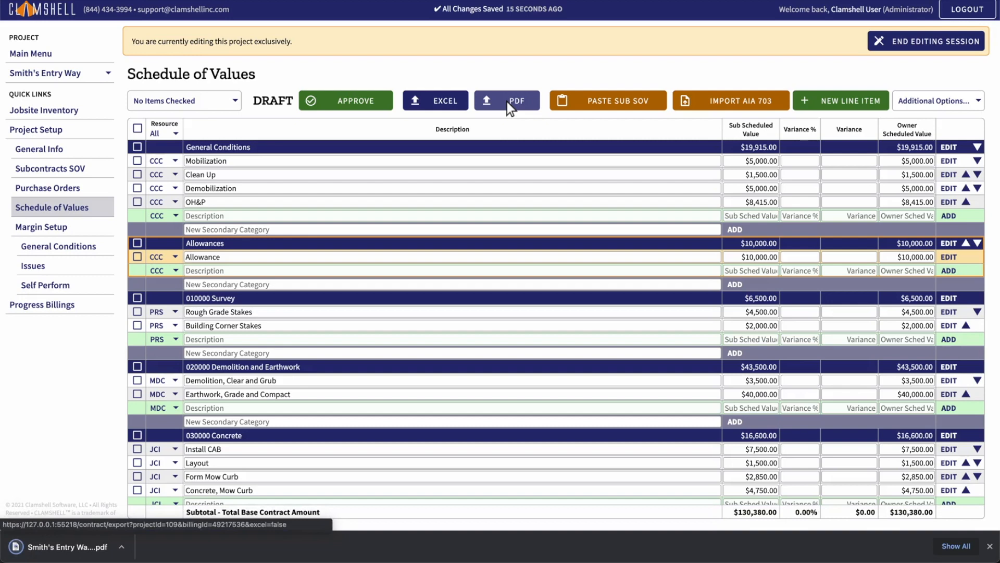
Step: Add subcontractor Pinnacle Masonry to Subcontracts SOV with contract 150-105, resource PIM and contract amount 12150, and review Margin Setup
left_click(63, 170)
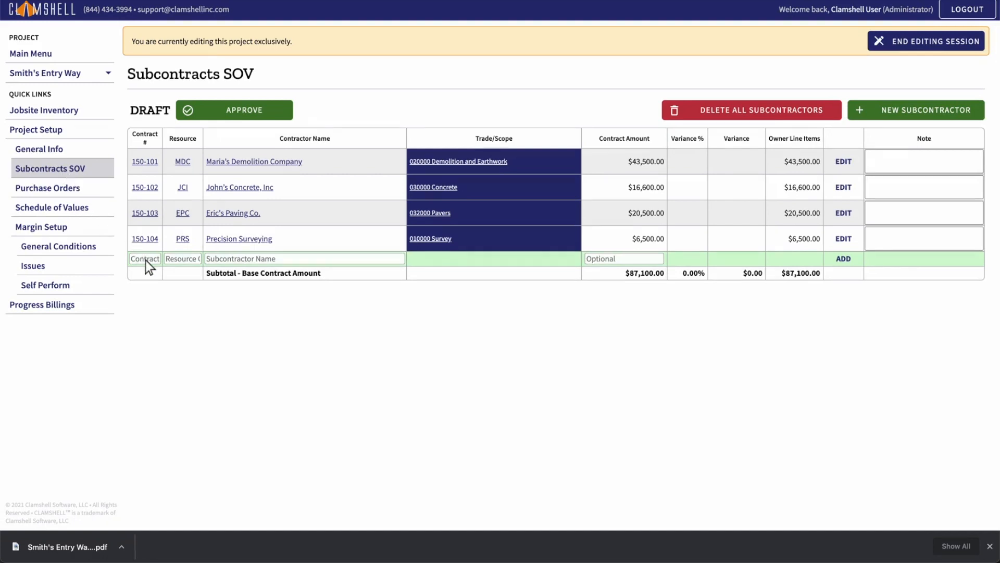
left_click(184, 260)
type("PIM")
left_click(305, 260)
type("Pinn")
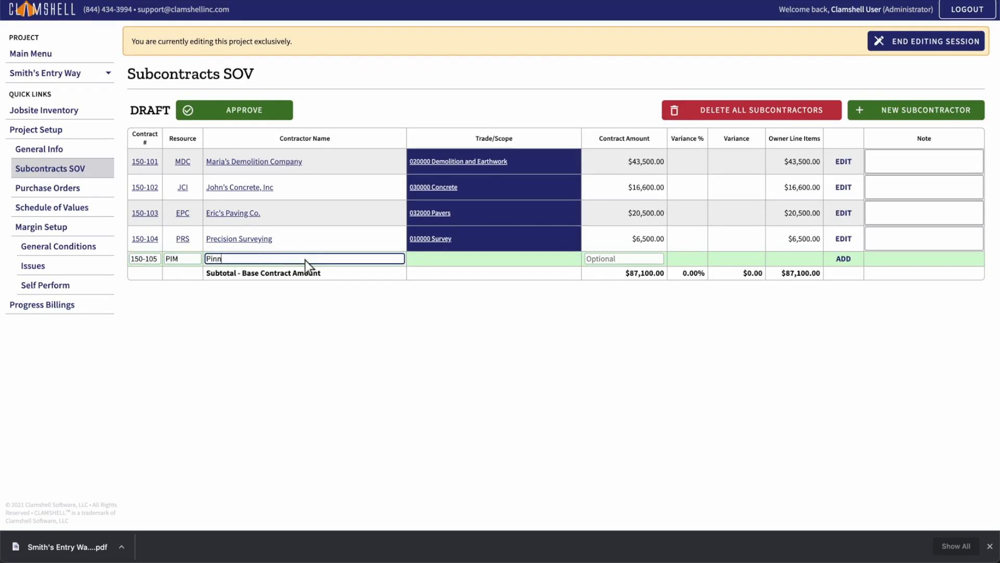
type("acle Masonry")
left_click(624, 259)
type("12150")
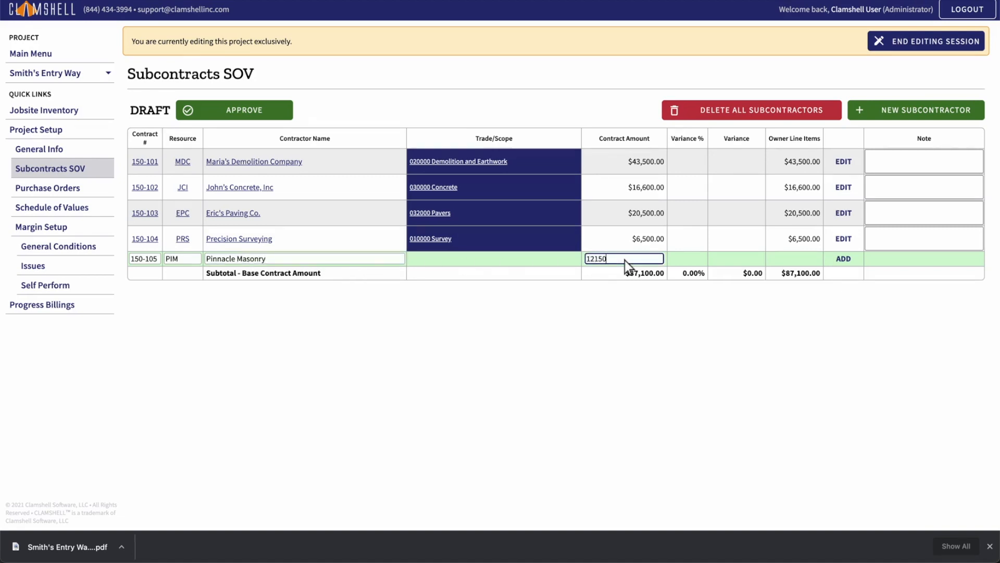
key("Return")
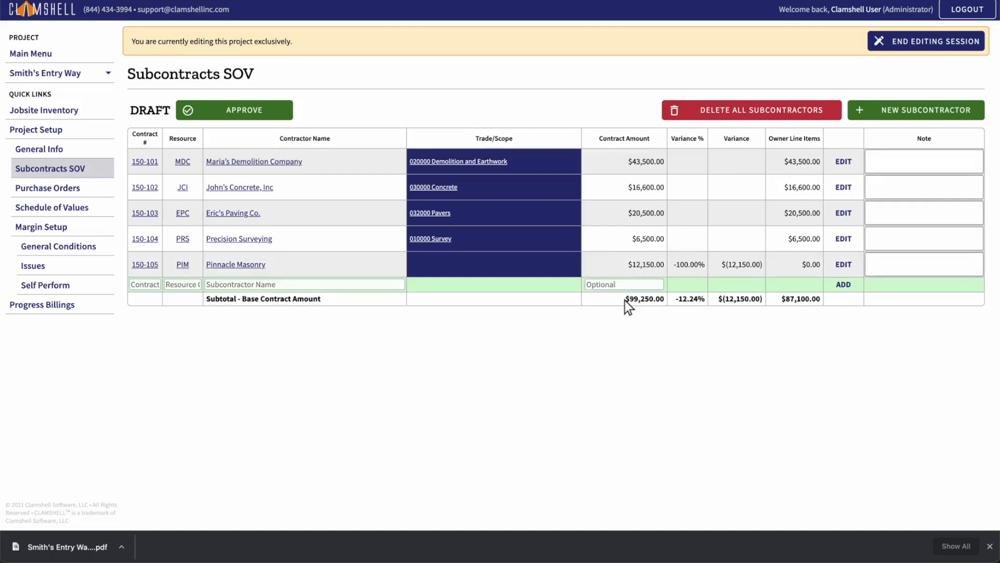
left_click(64, 227)
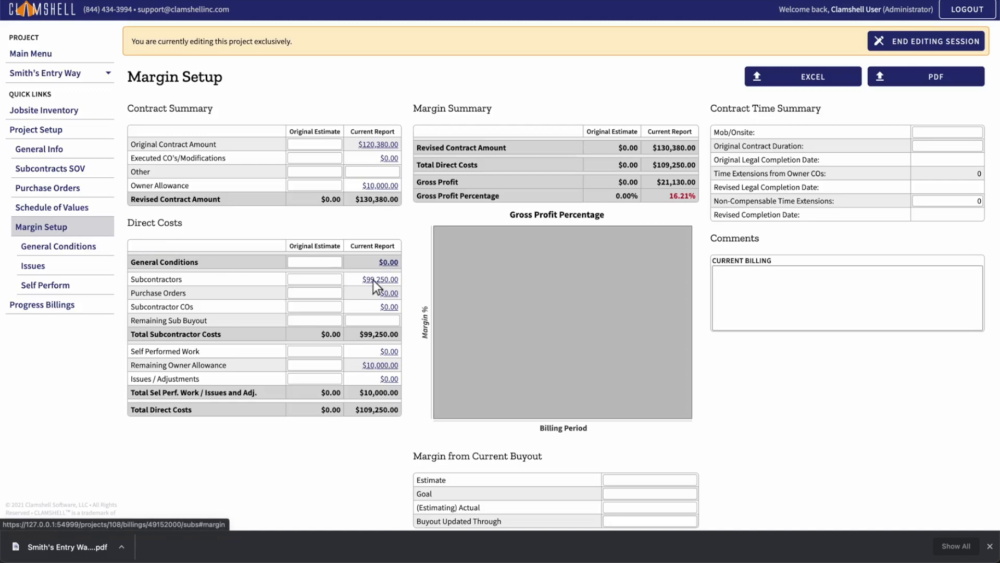
Step: Select all line items of the 042200 Masonry category in the Schedule of Values
left_click(64, 208)
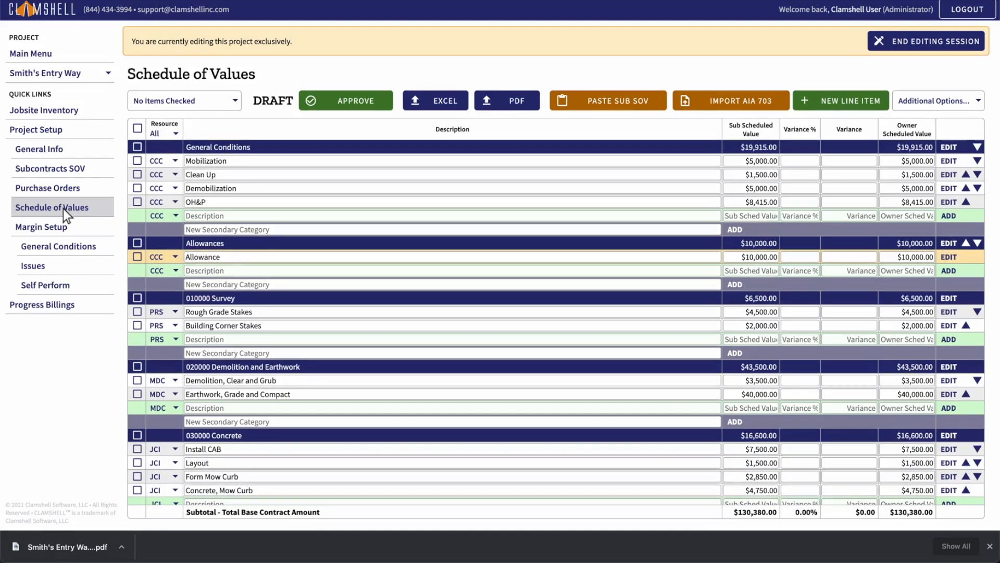
scroll(501, 280, "down", 4)
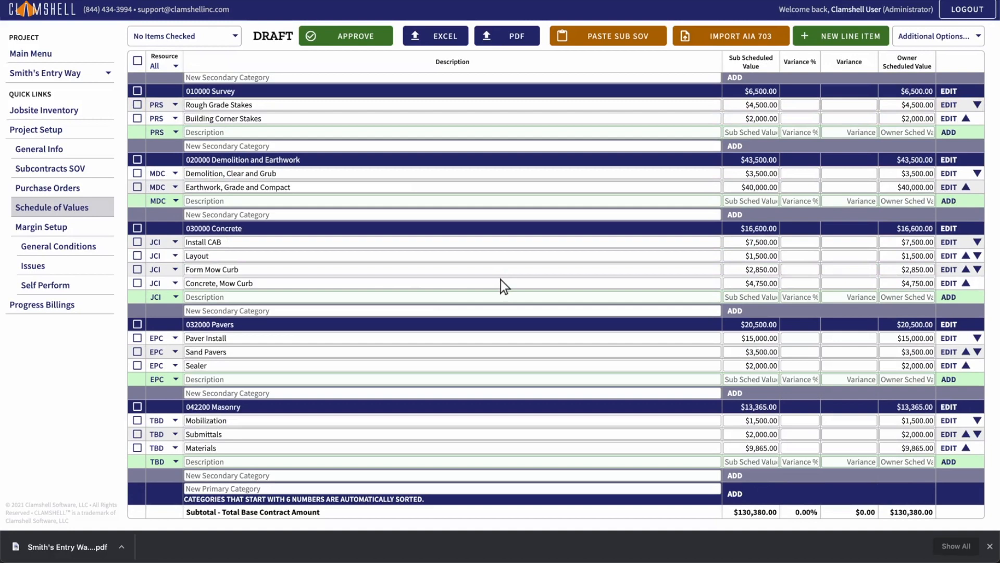
left_click(137, 407)
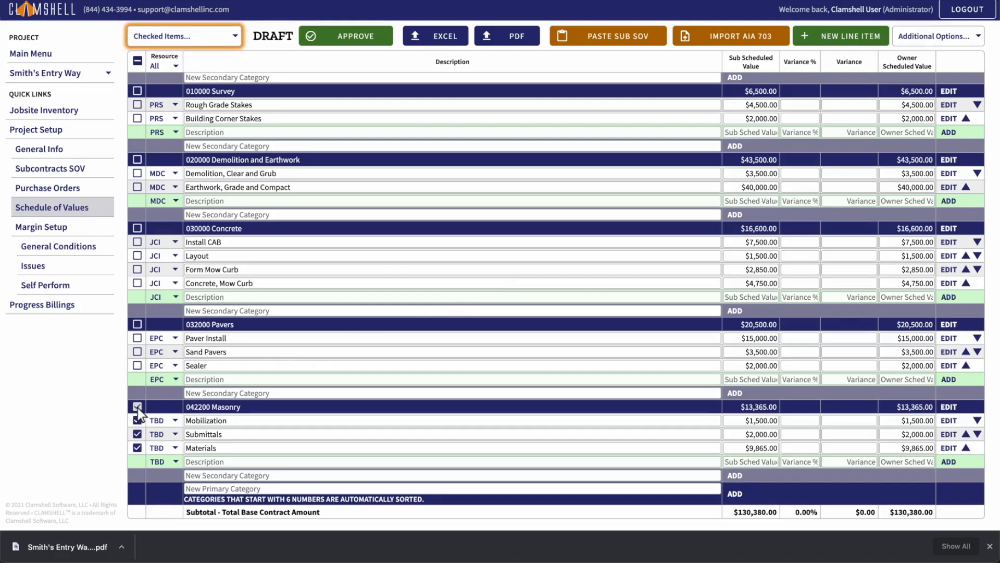
left_click(185, 36)
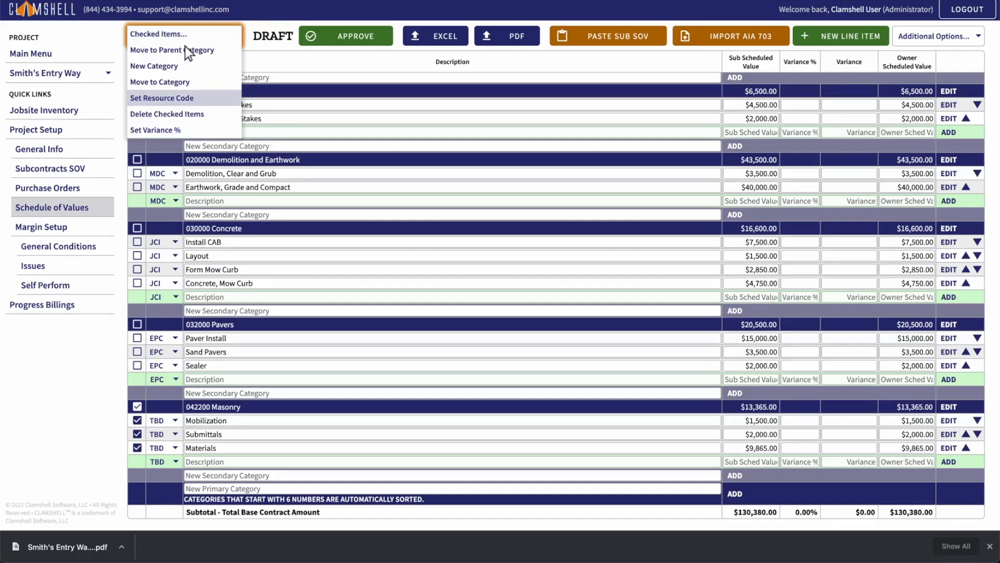
left_click(186, 98)
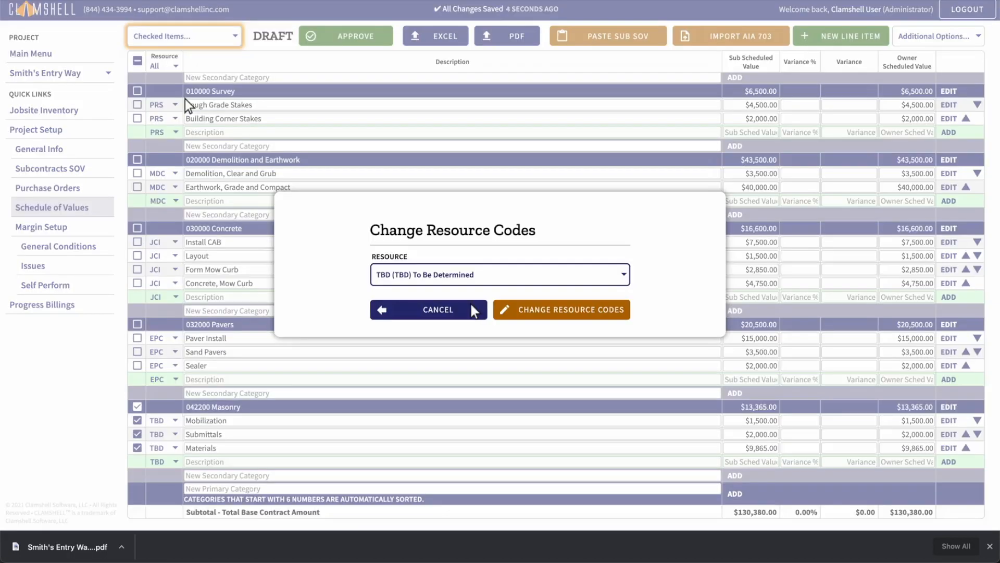
left_click(501, 275)
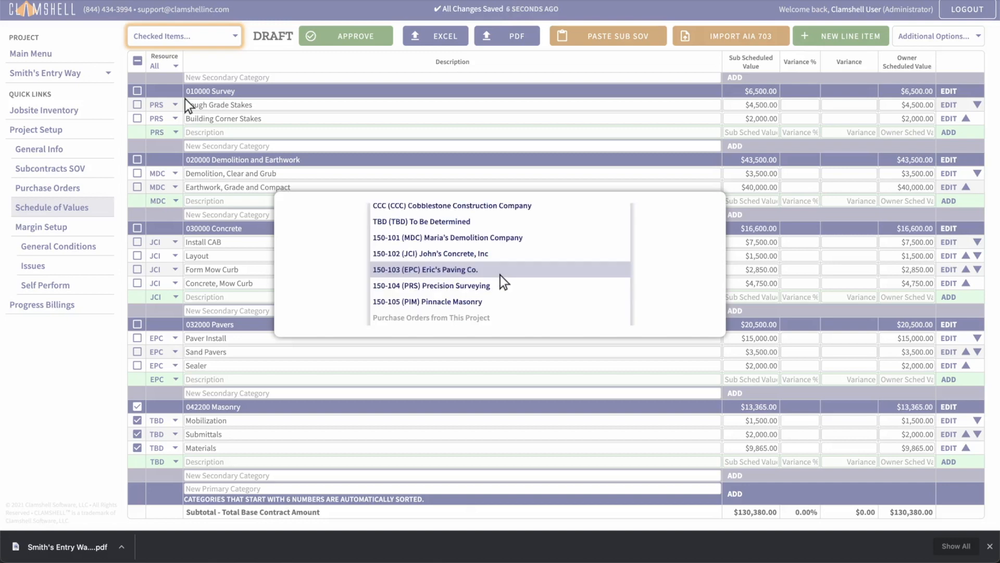
left_click(501, 302)
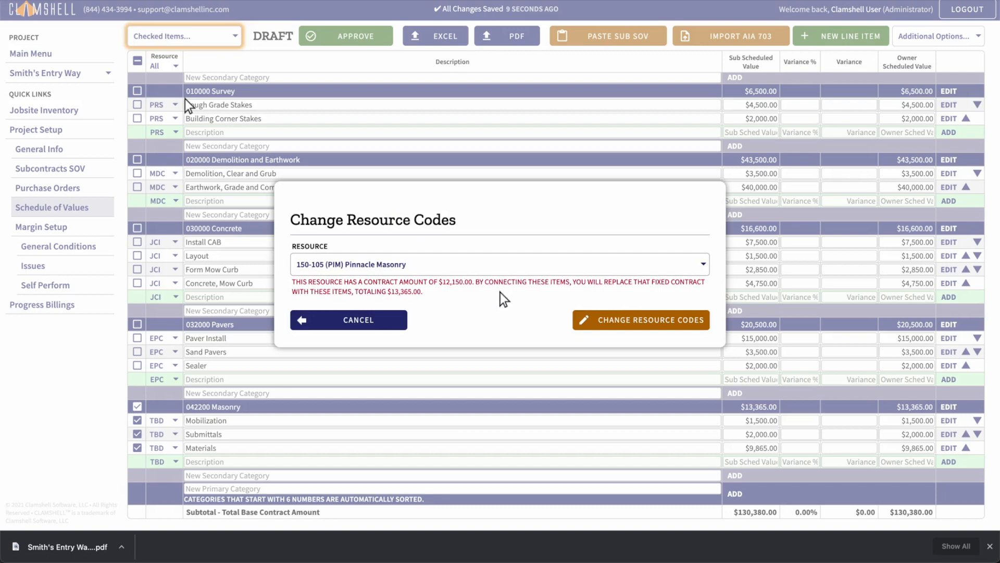
left_click(350, 322)
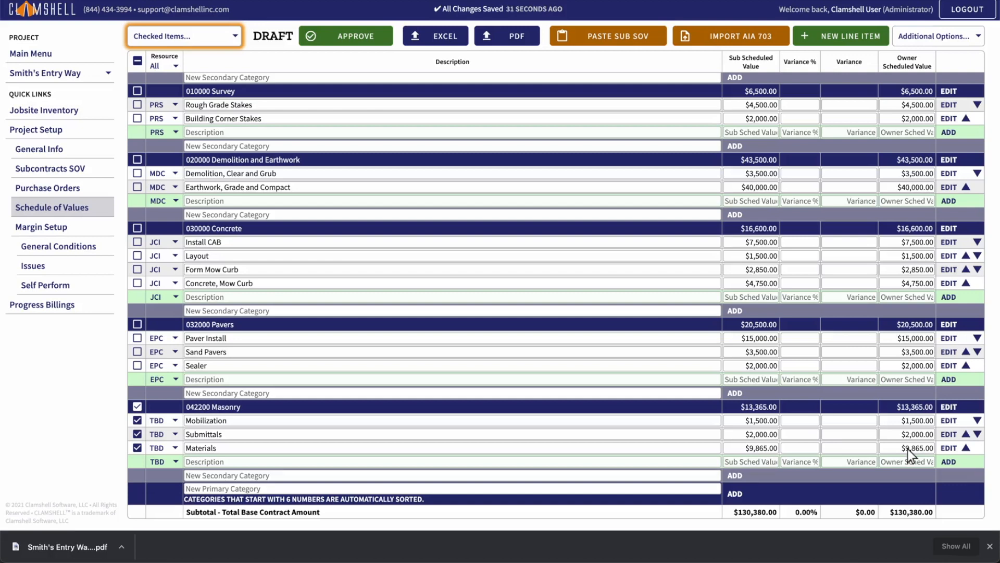
Step: Apply a 10% variance to the checked 042200 Masonry items, calculating the subcontractor value from the owner value
left_click(186, 36)
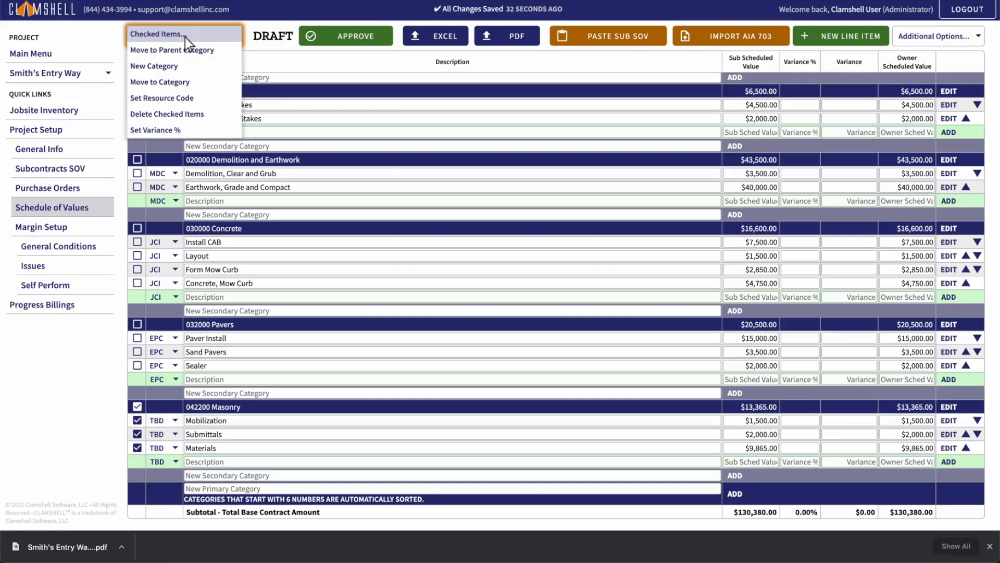
left_click(186, 130)
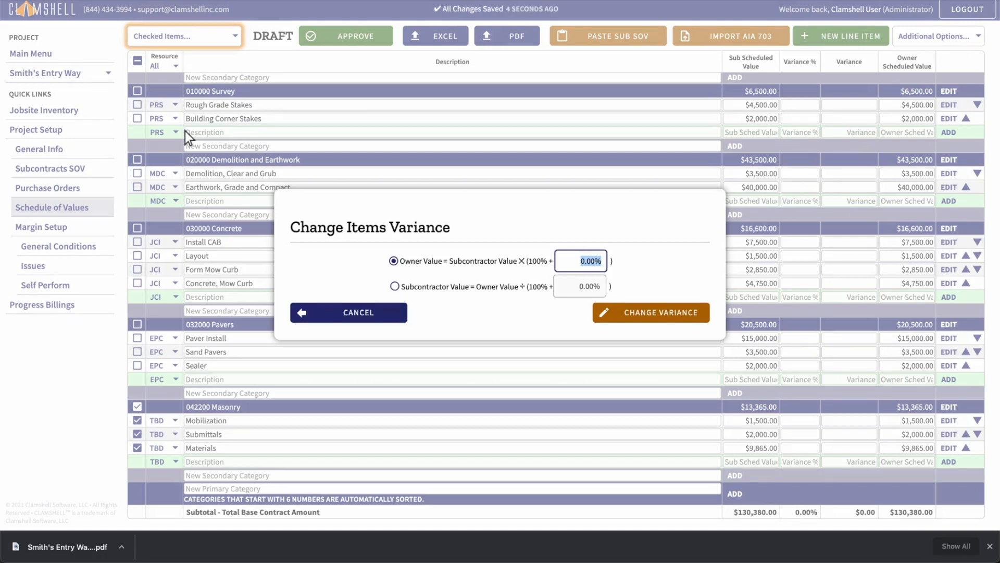
left_click(395, 286)
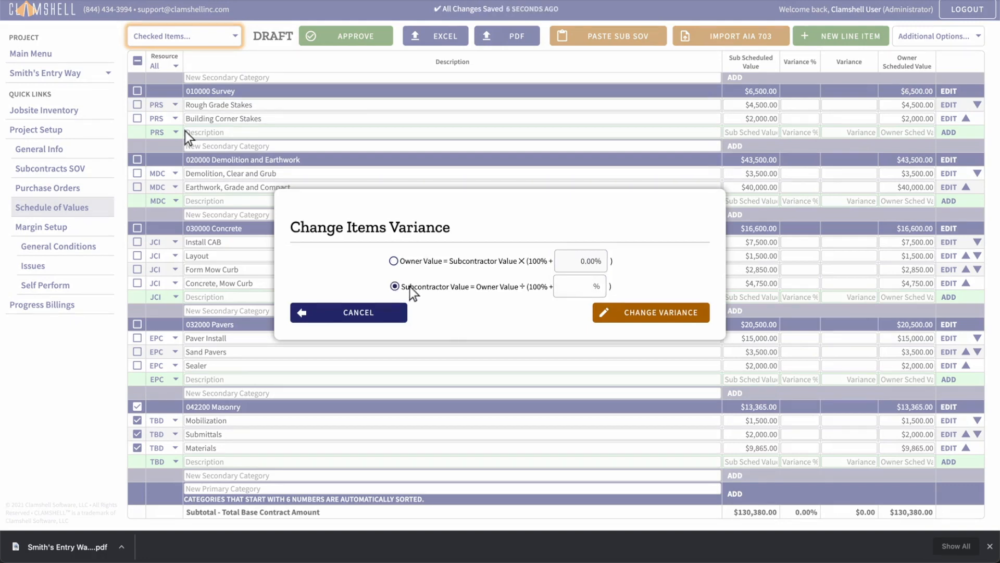
left_click(581, 286)
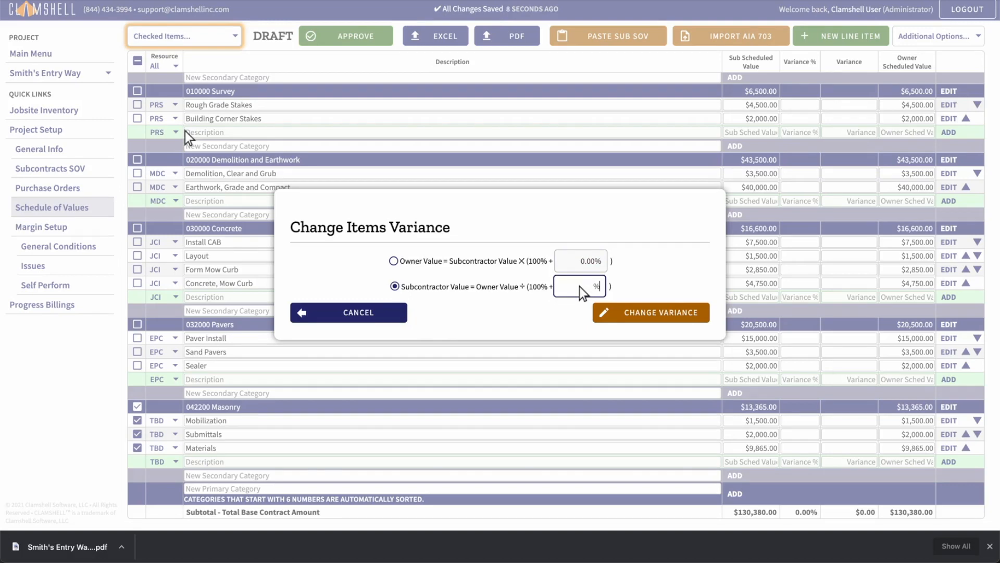
type("10")
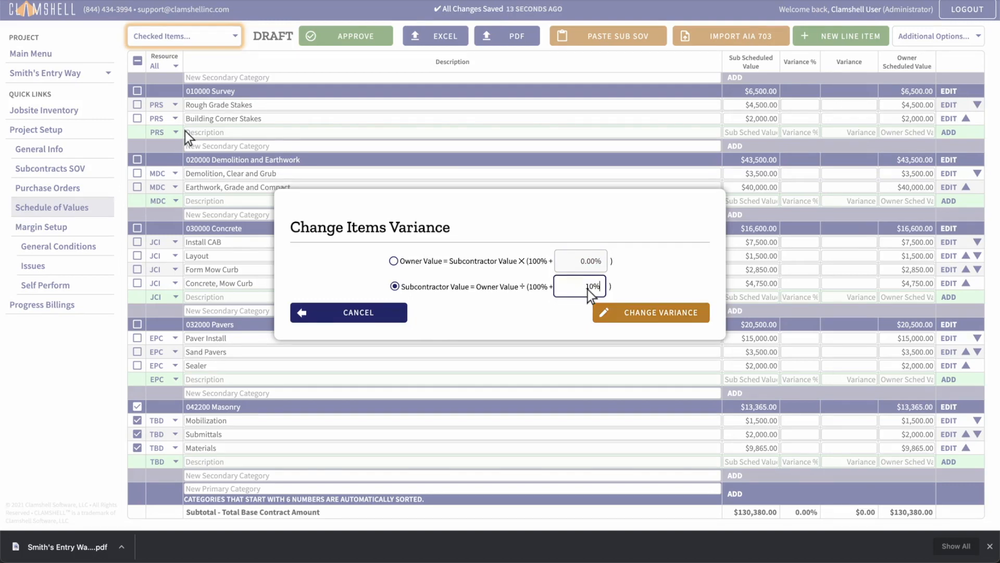
left_click(652, 314)
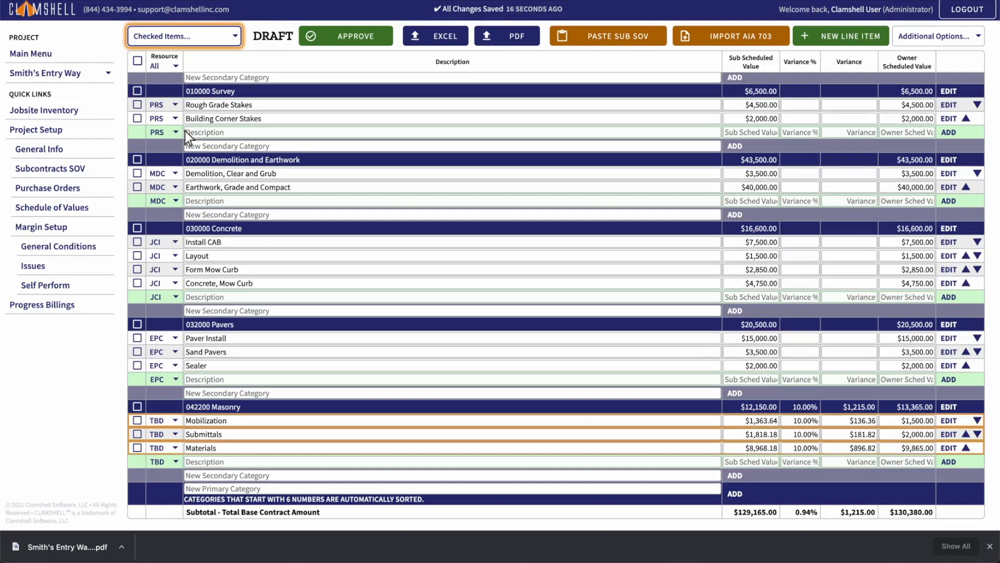
Step: Assign resource 150-105 (PIM) Pinnacle Masonry to all 042200 Masonry items and check the trade/scope in Subcontracts SOV
left_click(137, 406)
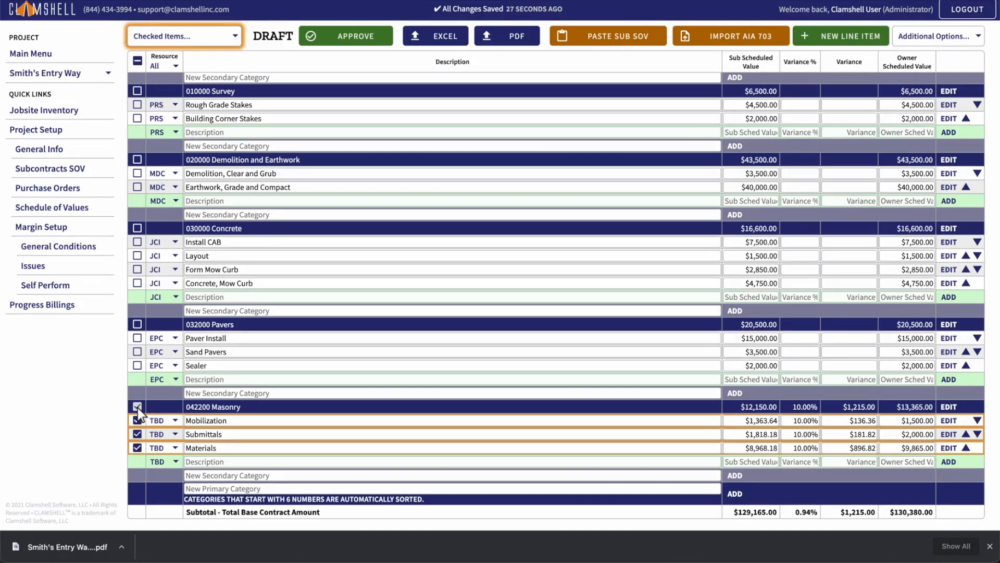
left_click(186, 36)
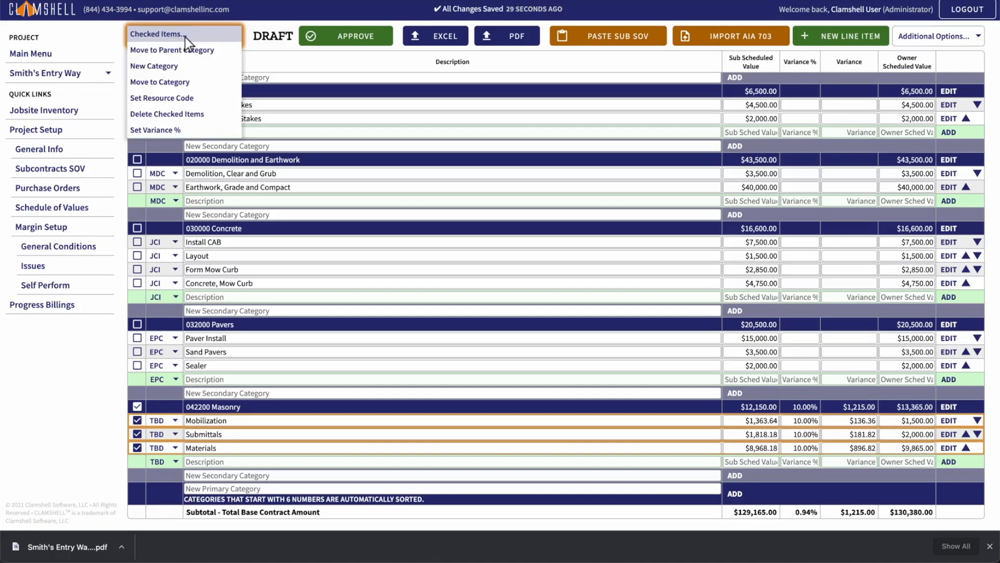
left_click(185, 99)
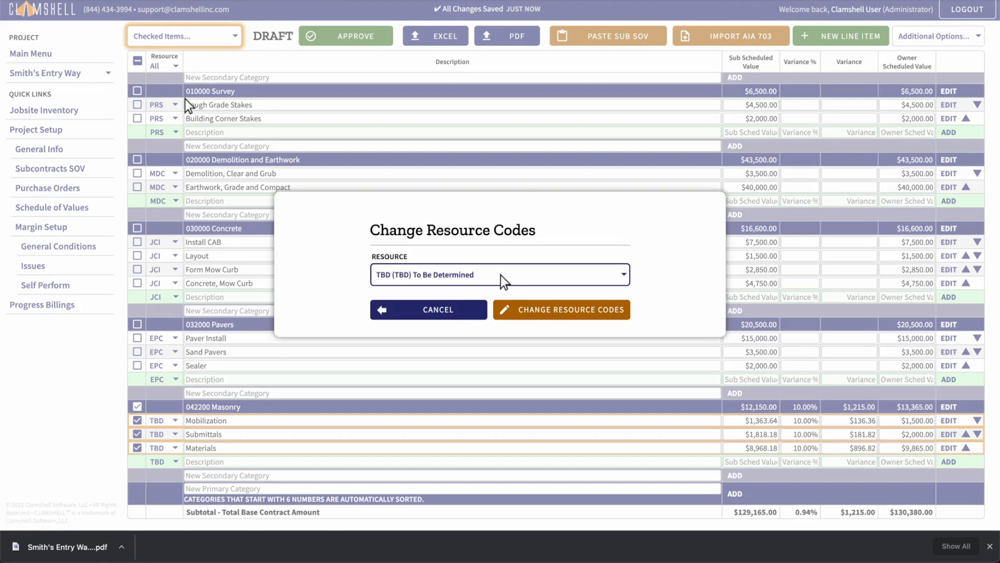
left_click(502, 280)
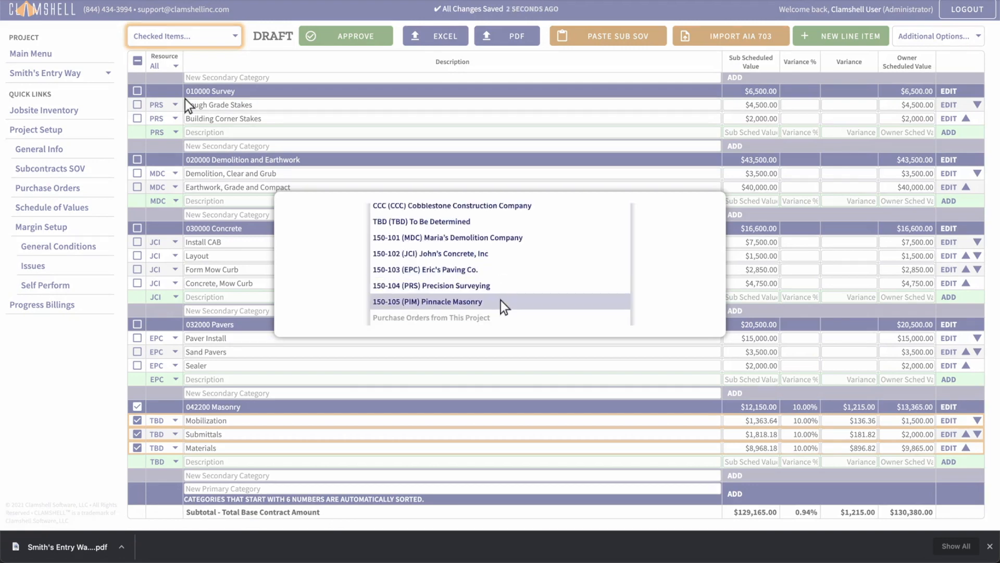
left_click(501, 302)
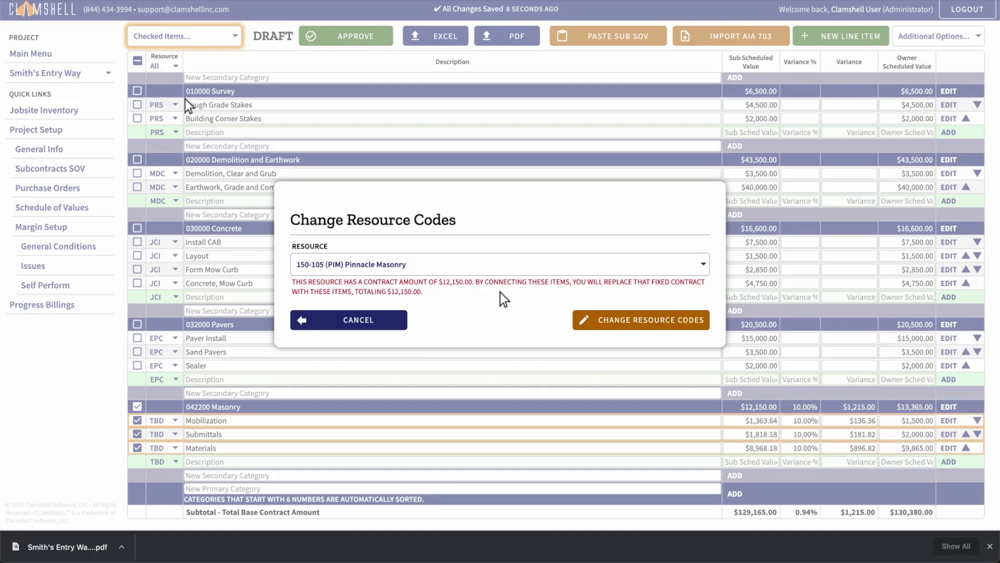
left_click(645, 326)
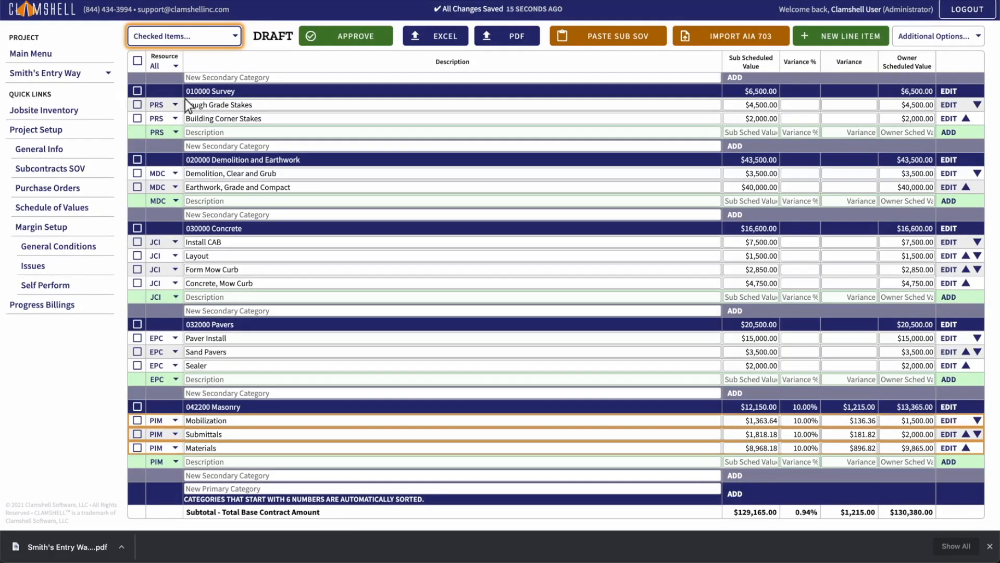
left_click(64, 169)
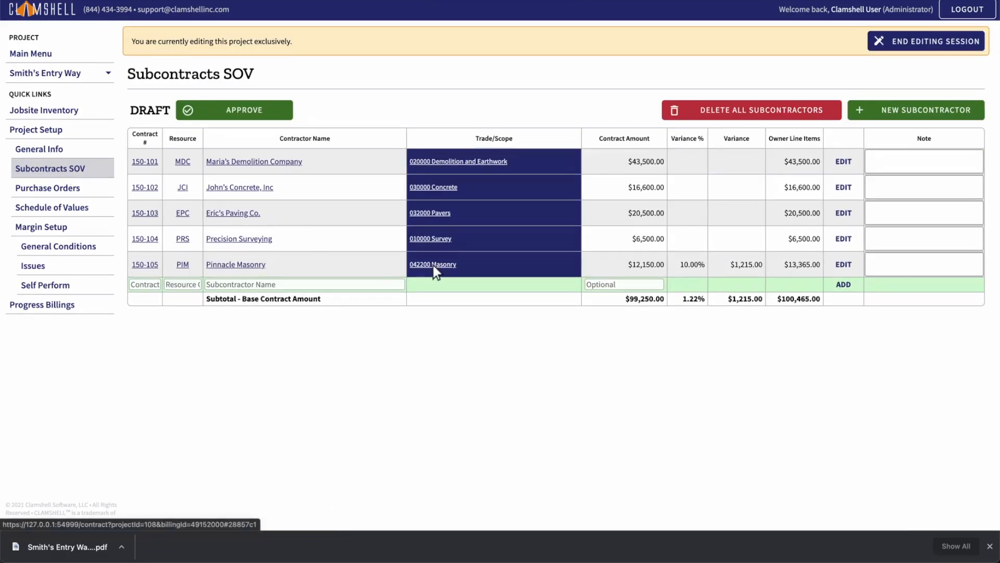
Step: Approve the project's base Schedule of Values and confirm the approval
left_click(63, 208)
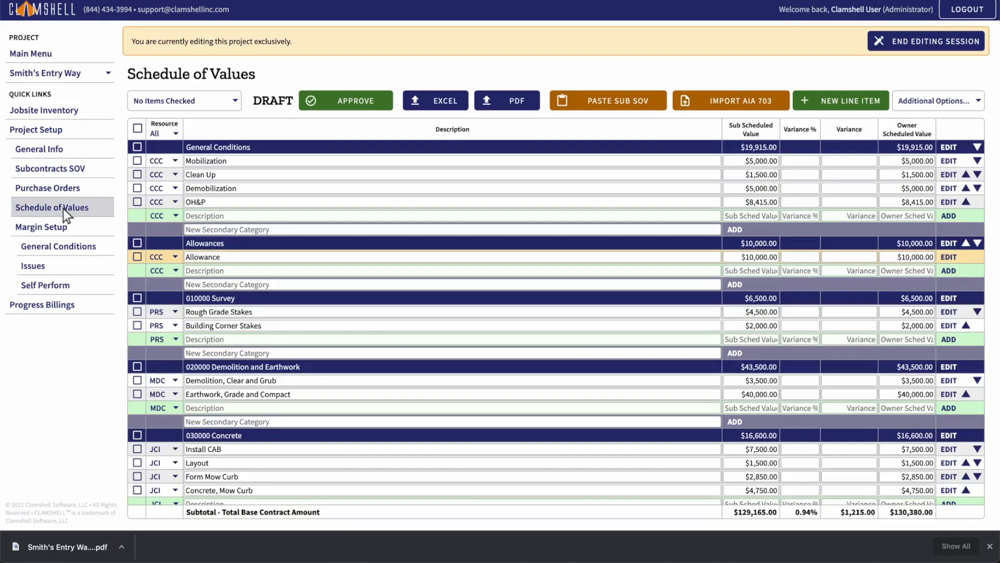
left_click(346, 102)
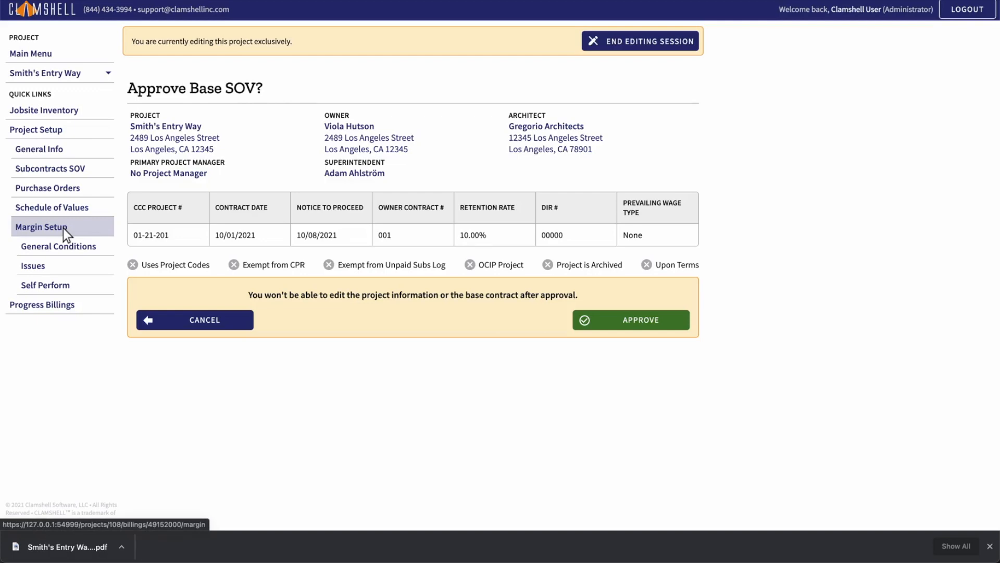
left_click(632, 322)
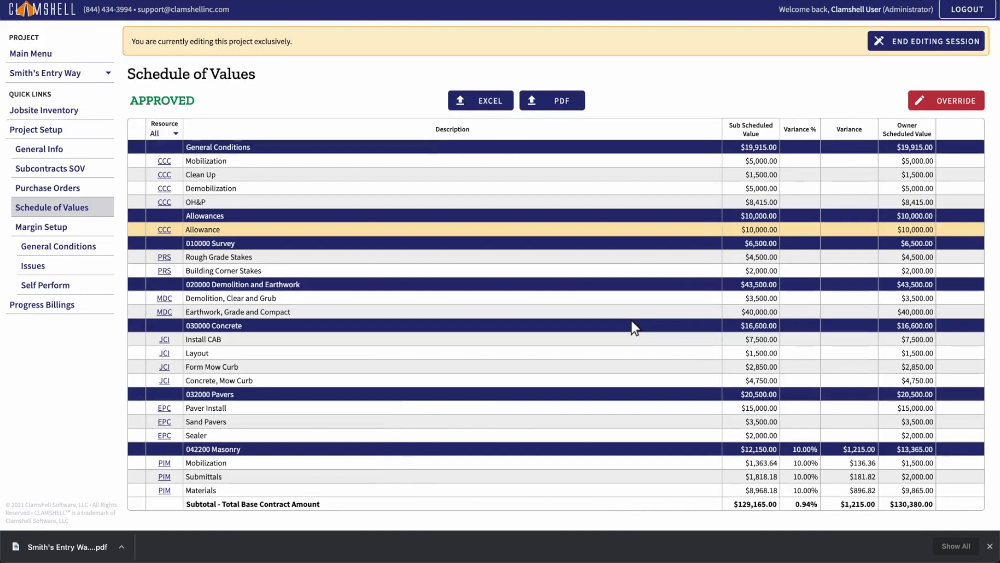